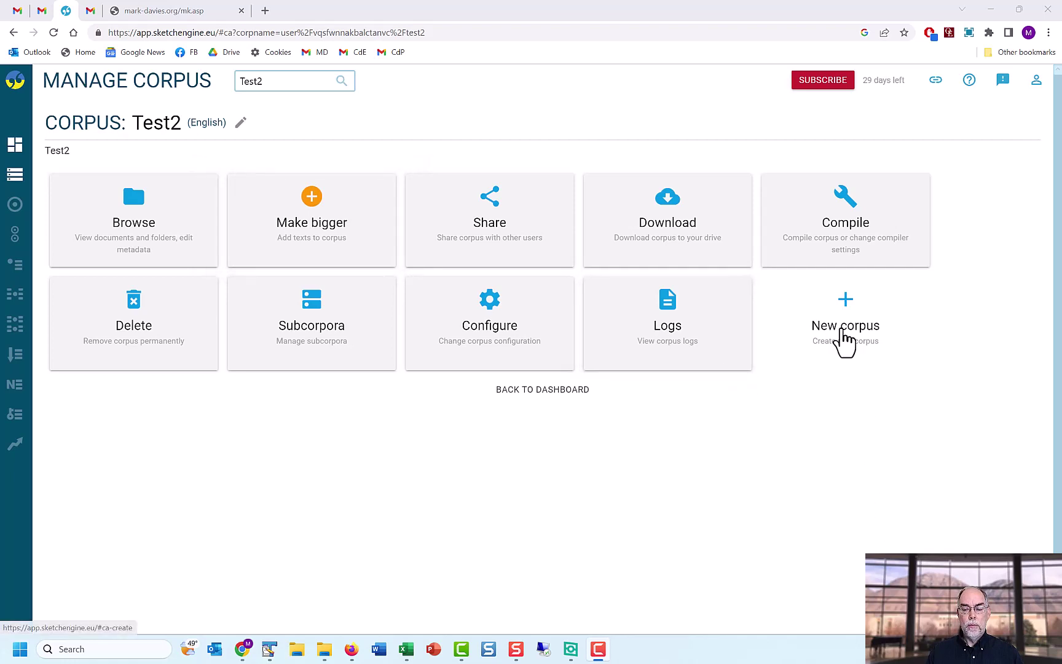
Create a new English corpus named Test, description Test, and continue to Add Texts
click(845, 342)
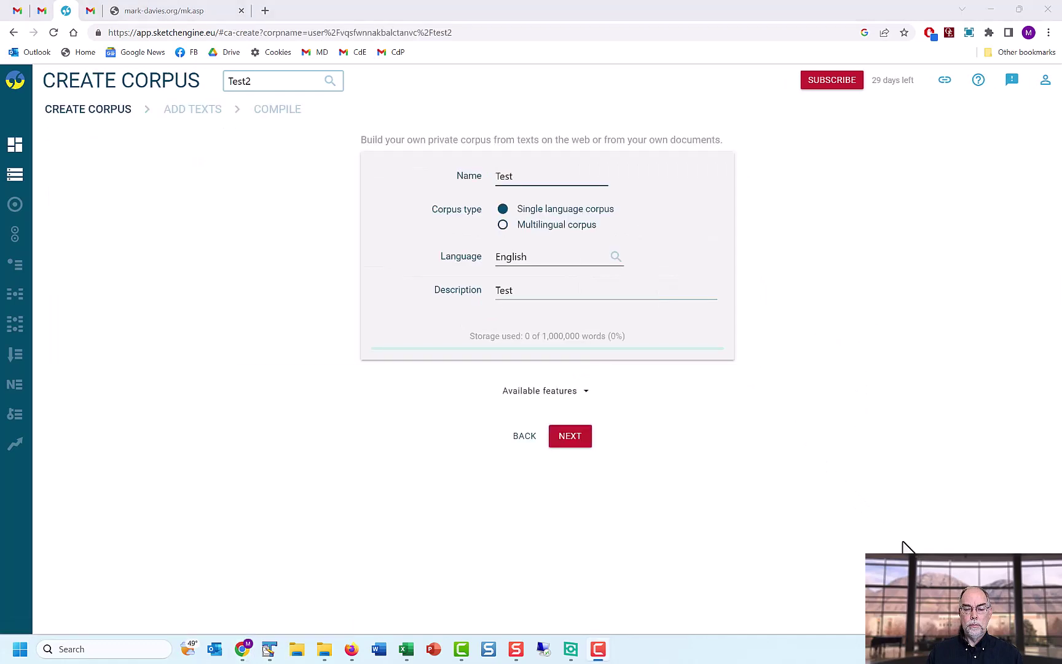
key(Return)
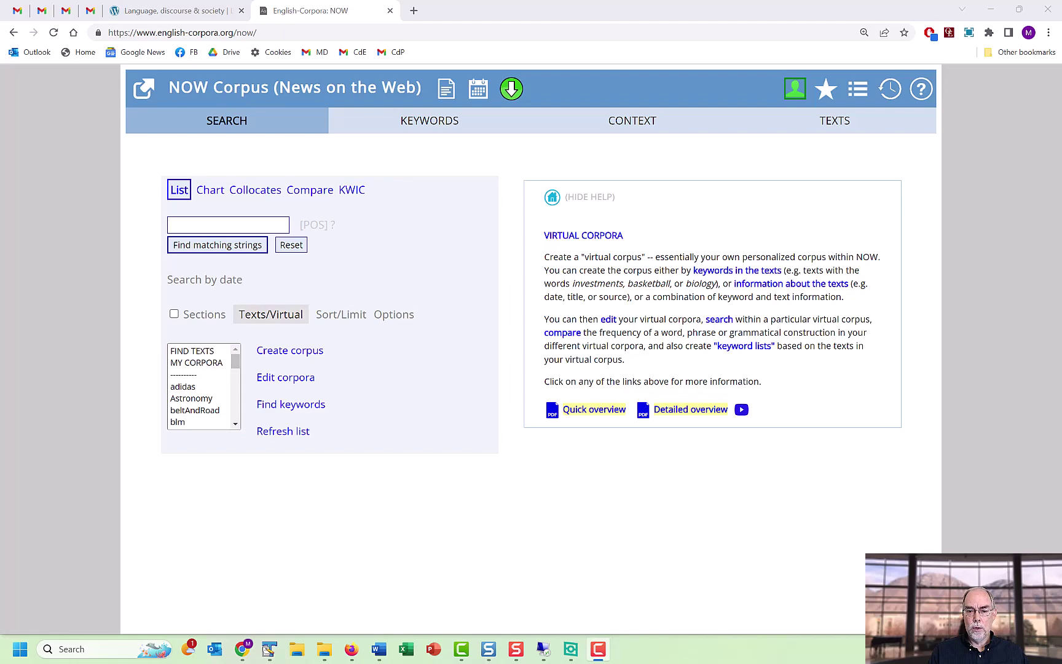
key(ctrl+shift+Tab)
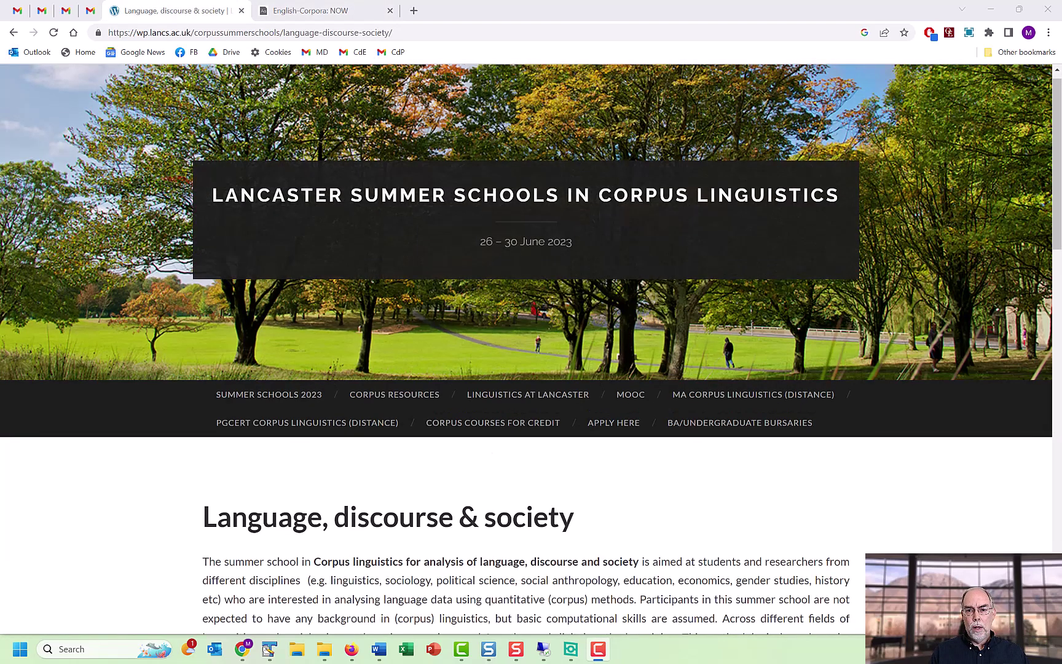
scroll(531, 349, down, 3)
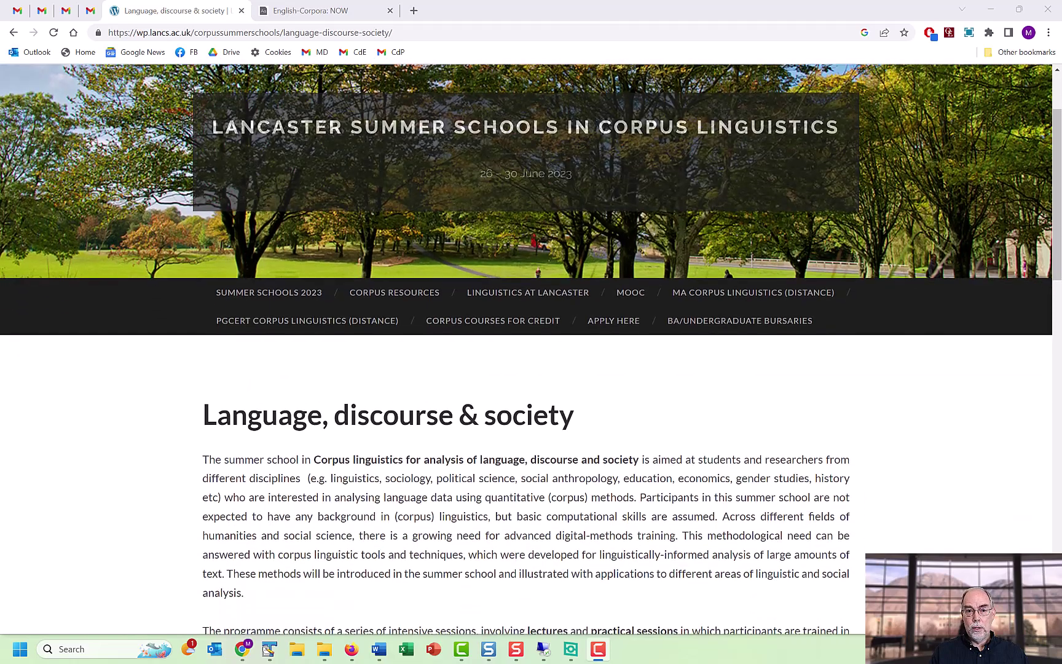
scroll(531, 349, down, 2)
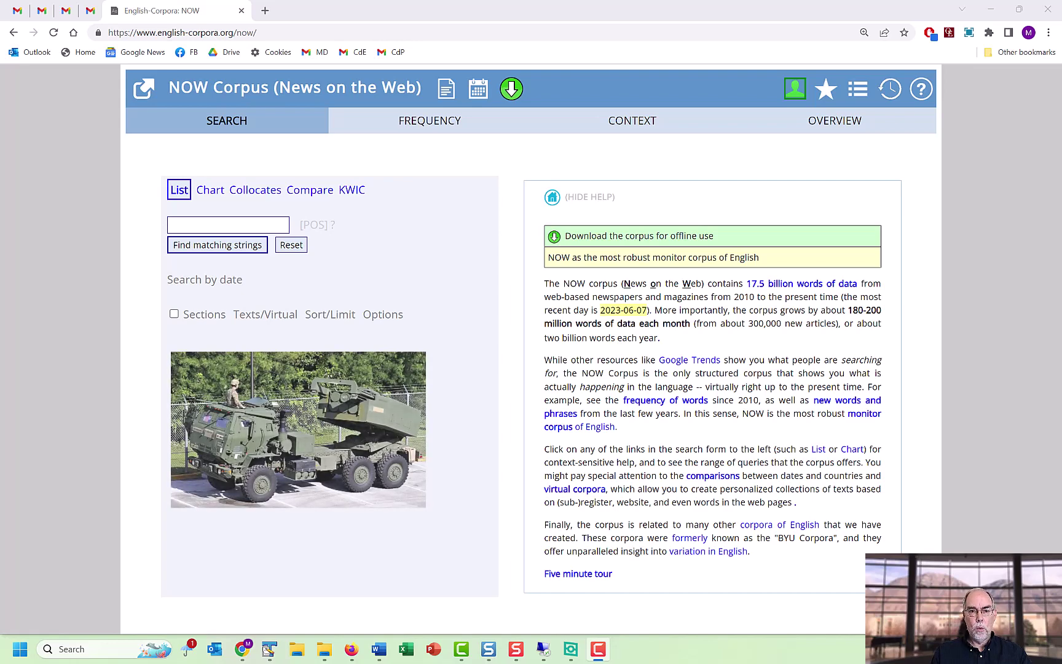
Find the NOW texts containing himars, ranked by number of hits
text(himars)
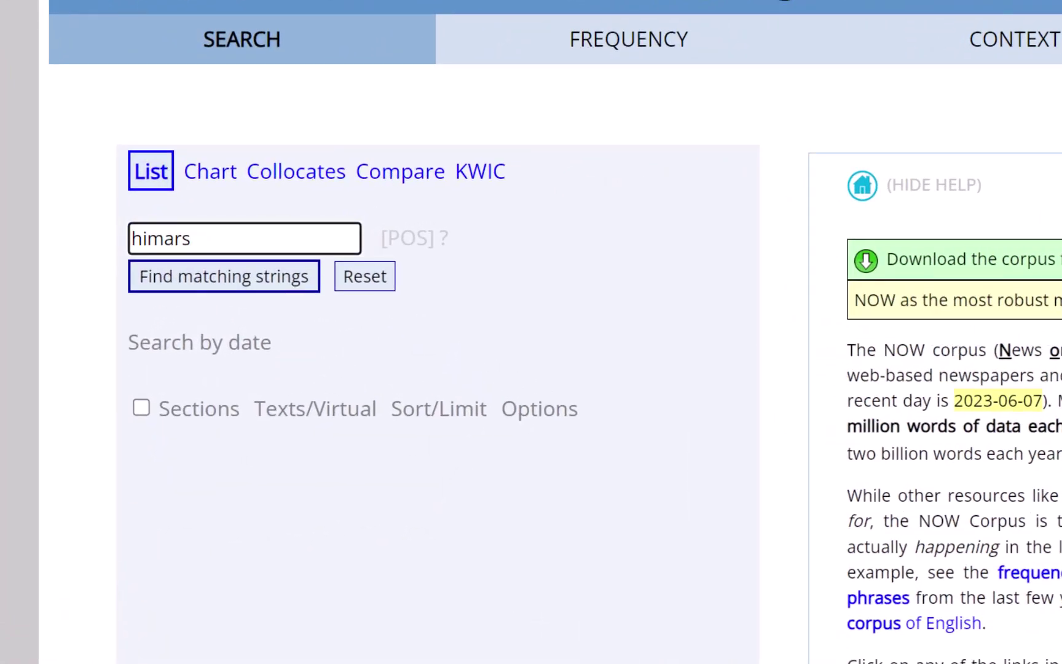
click(315, 408)
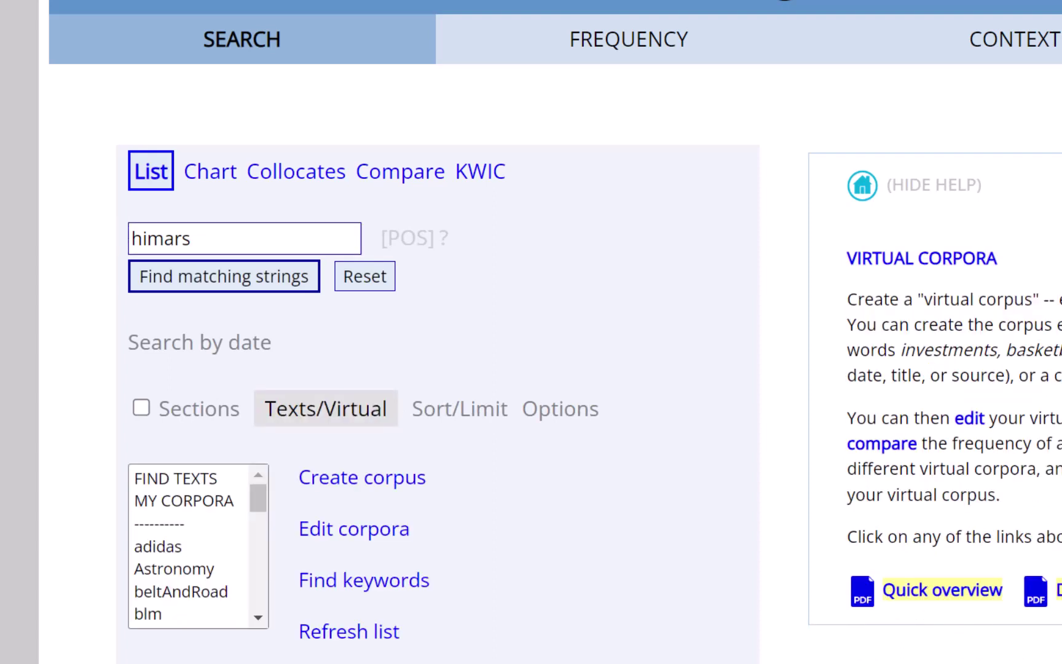
click(175, 478)
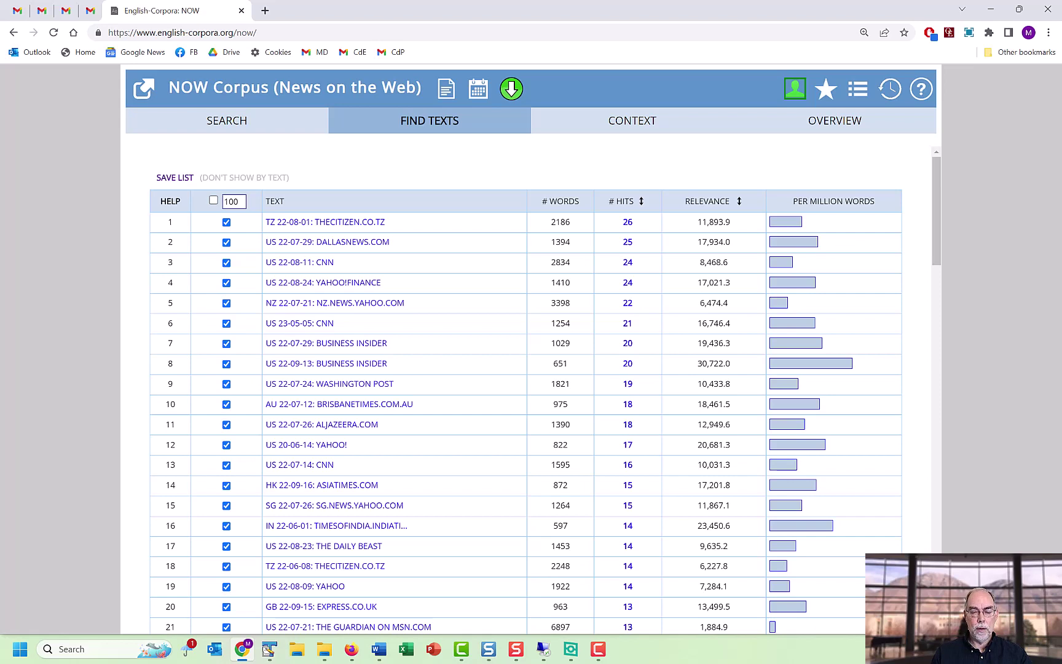
Tick all 100 himars texts with the header select-all checkbox
key(F10)
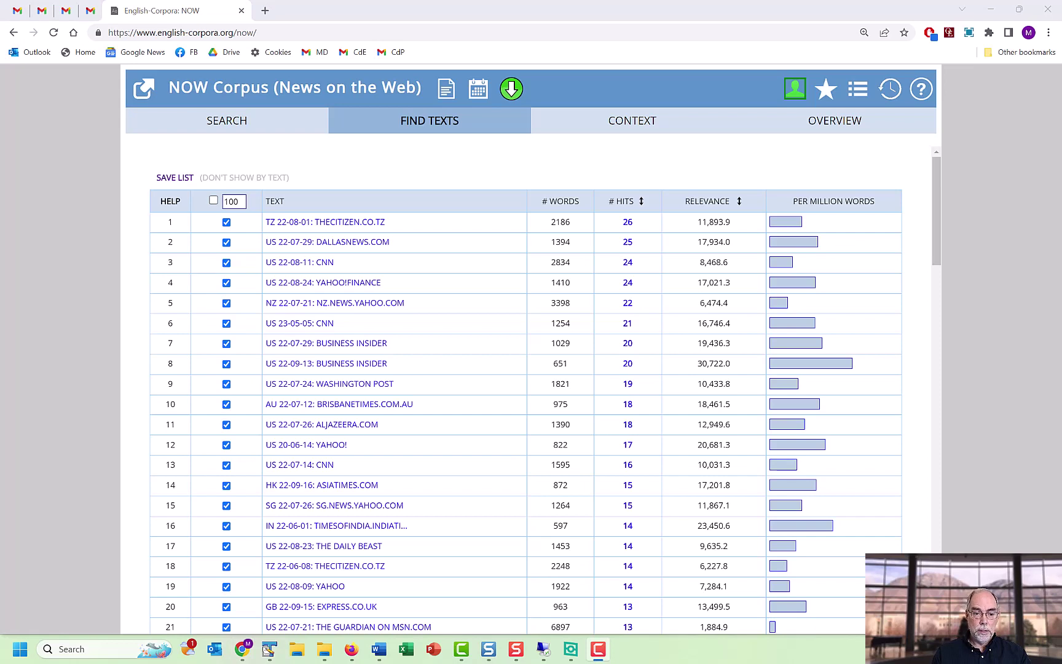
click(213, 200)
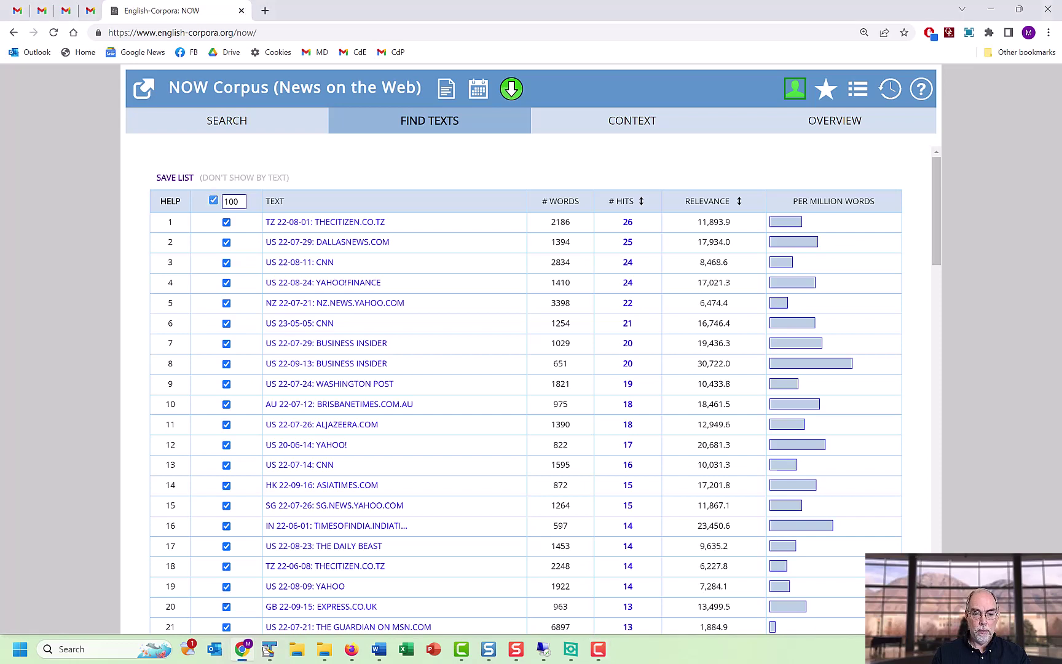
click(214, 200)
click(213, 200)
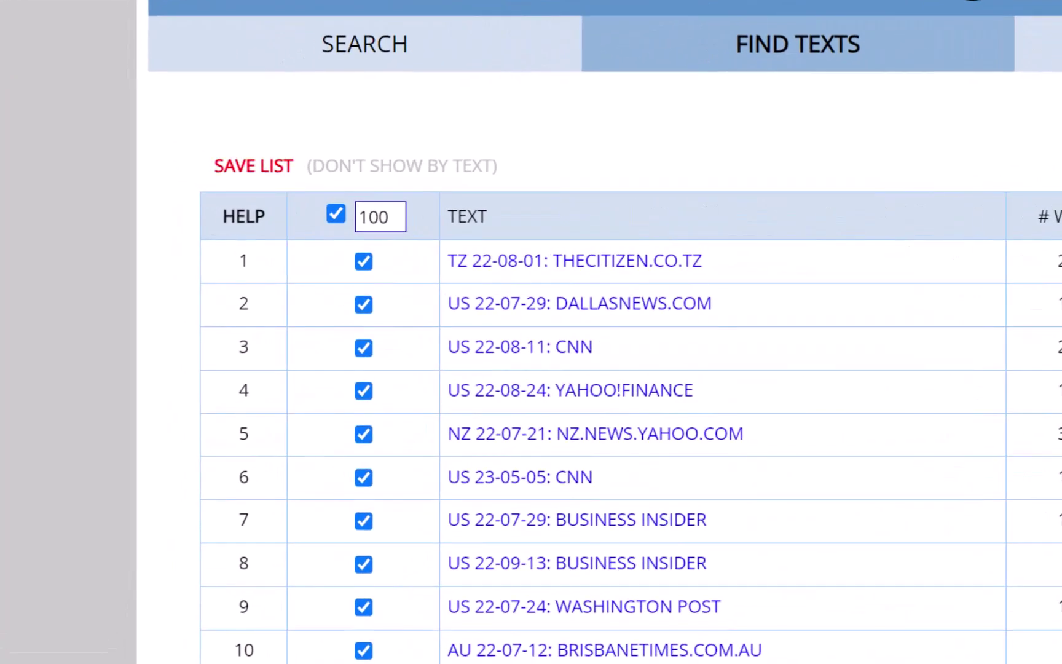
Save the ticked texts as a virtual corpus named himars
click(483, 159)
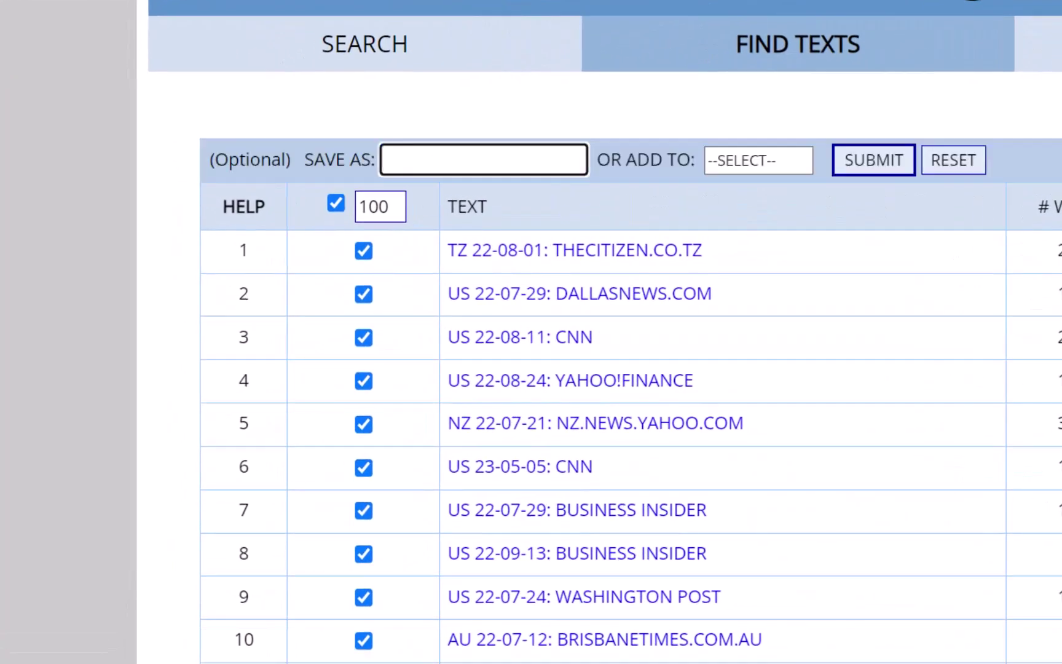
text(himars)
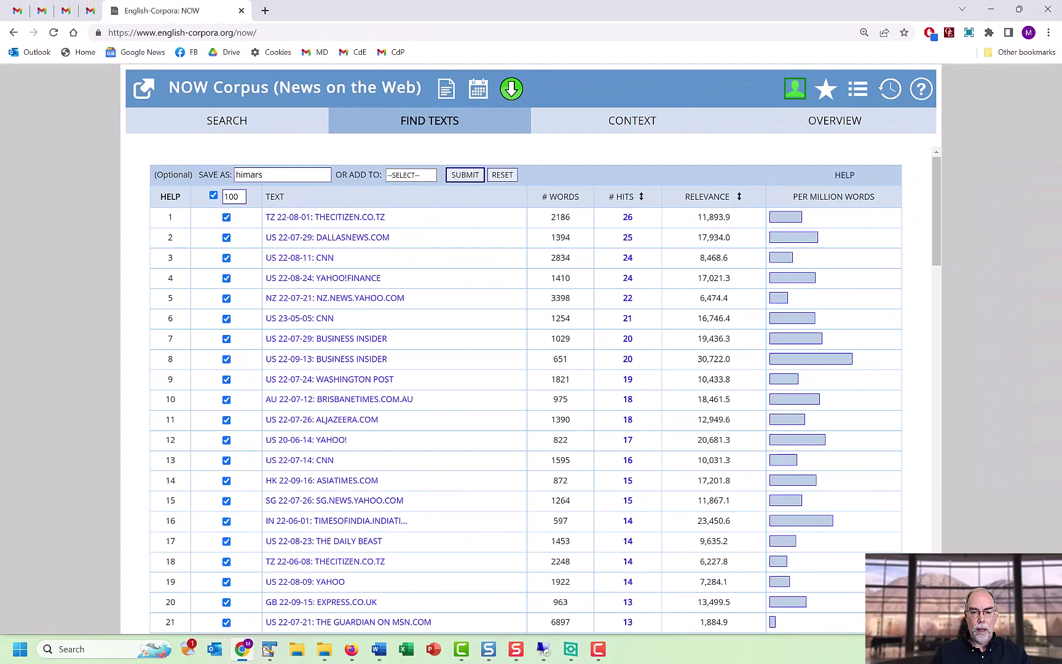
key(Return)
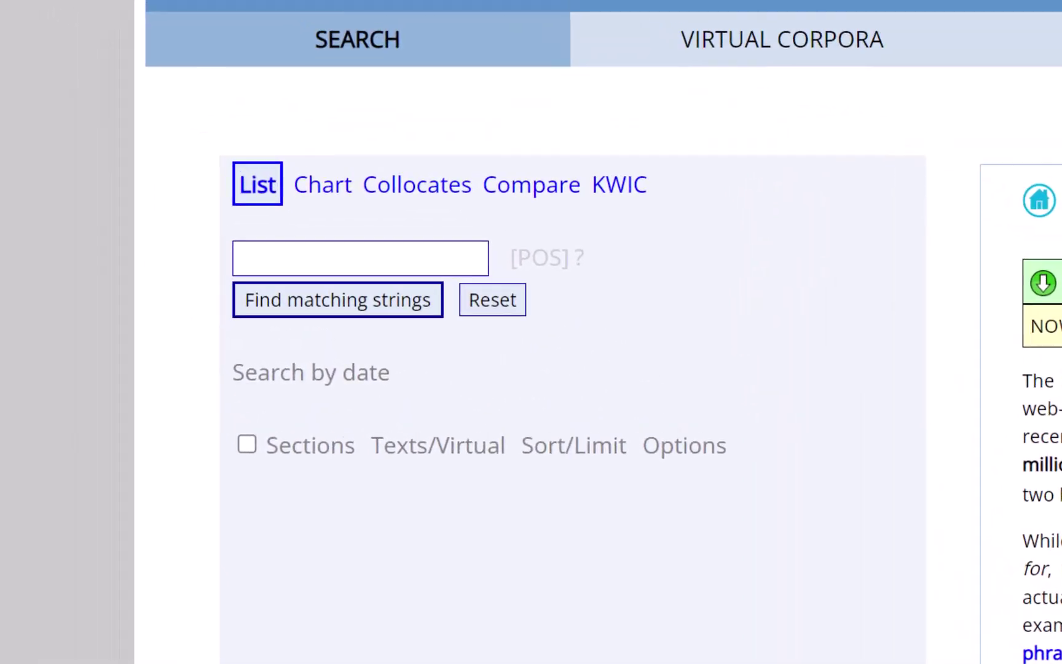
Find the NOW texts containing chatgpt, ranked by number of hits
click(123, 94)
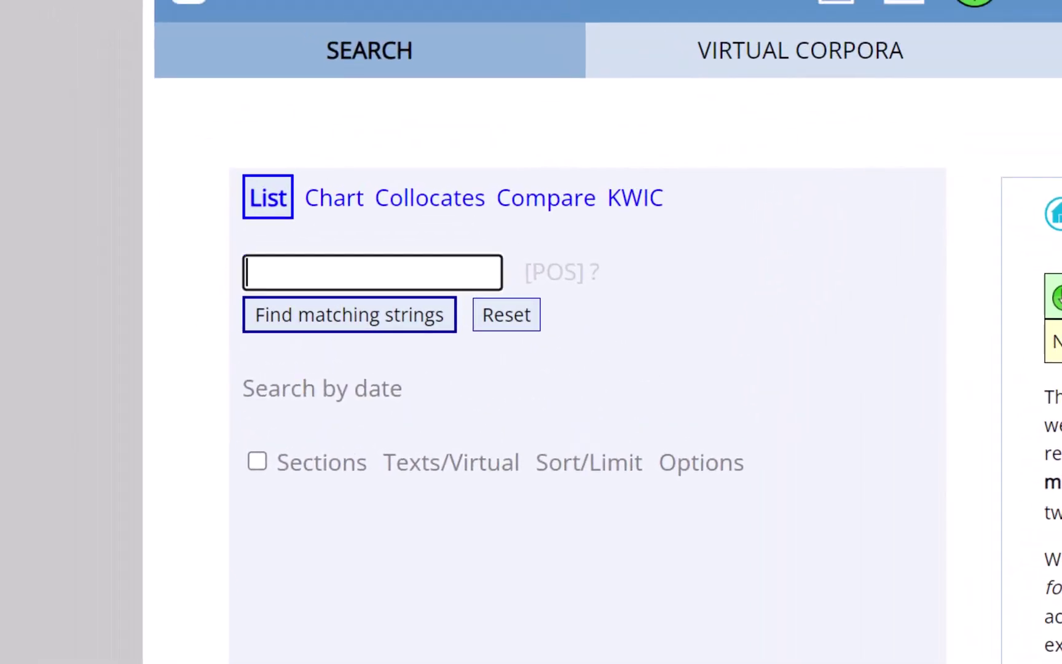
text(chatgpt)
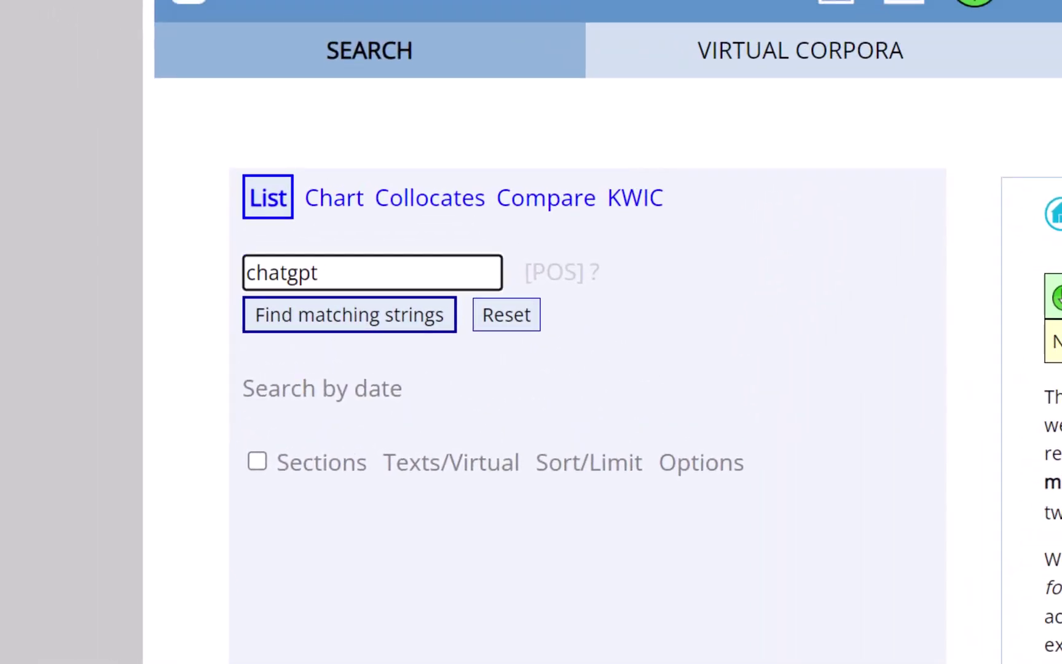
click(463, 462)
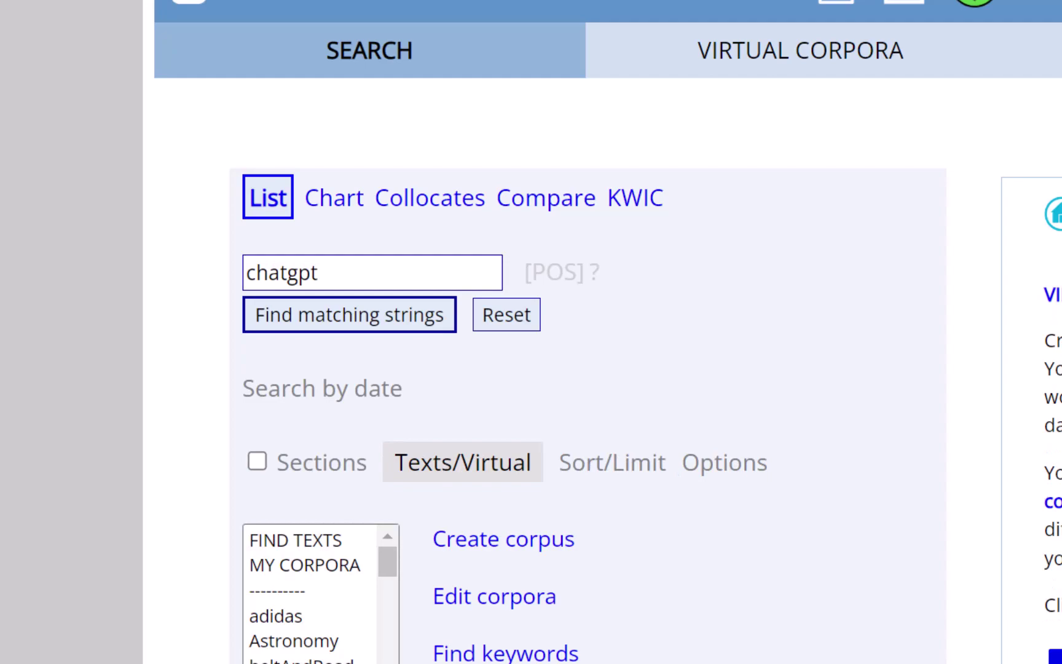
click(296, 541)
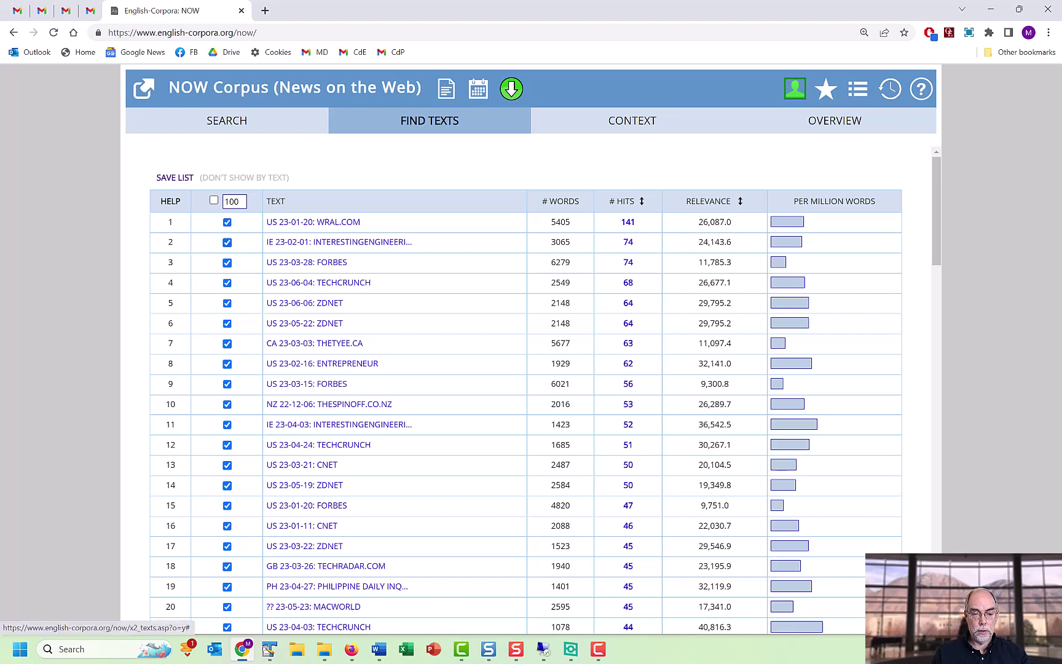
Save the chatgpt texts as a virtual corpus named chatgpt
click(175, 177)
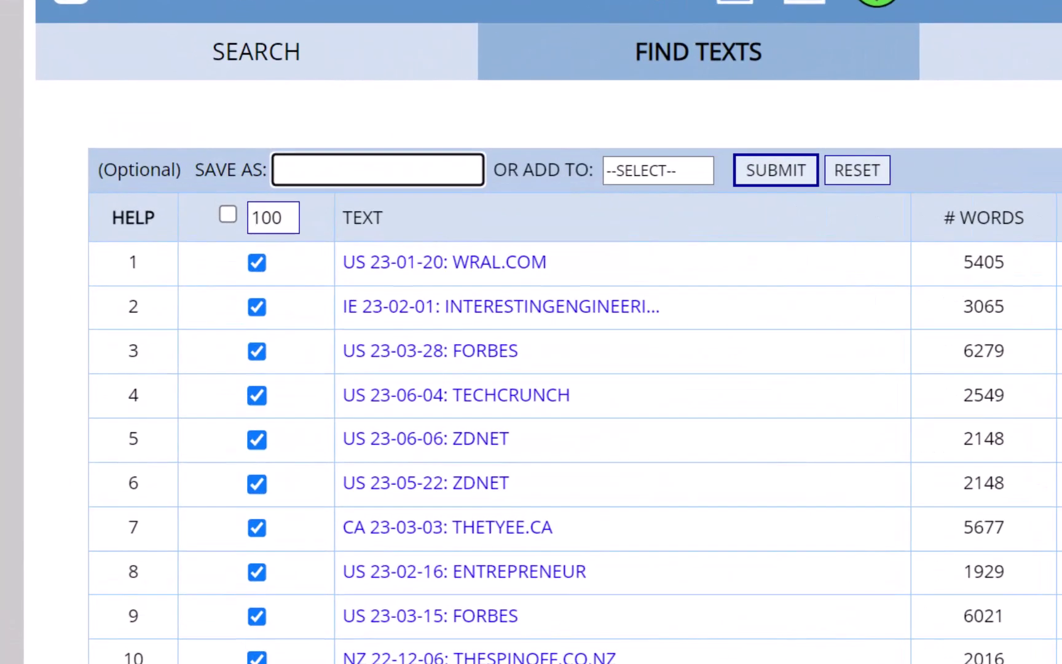
text(chatgpt)
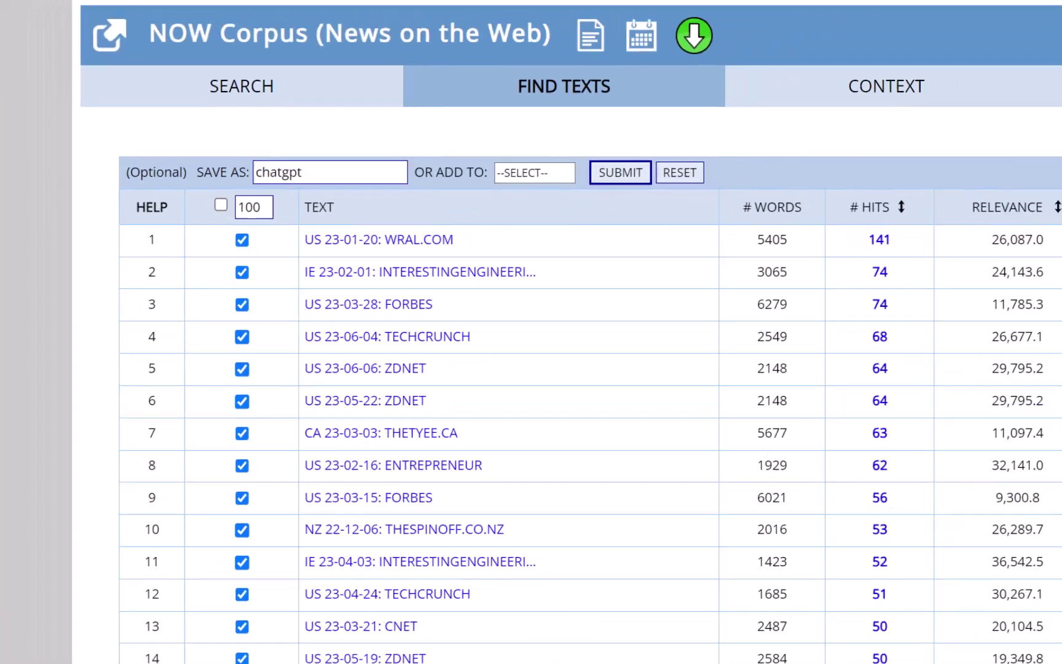
key(Return)
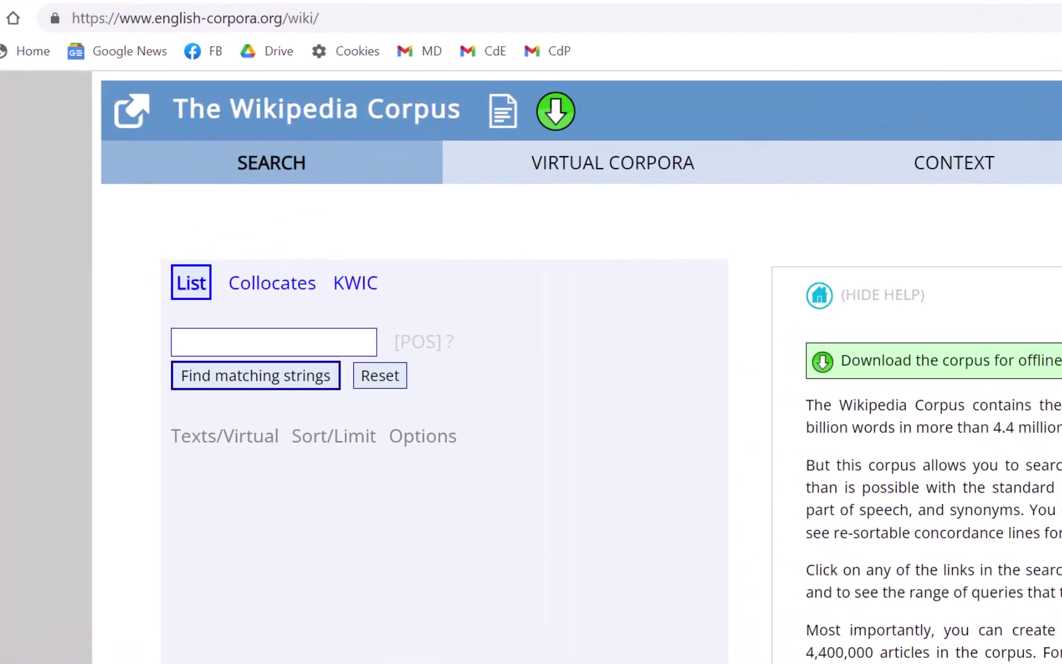
Paste INVESTMENT into the Wikipedia Corpus List search box
click(274, 342)
text(INVESTMENT)
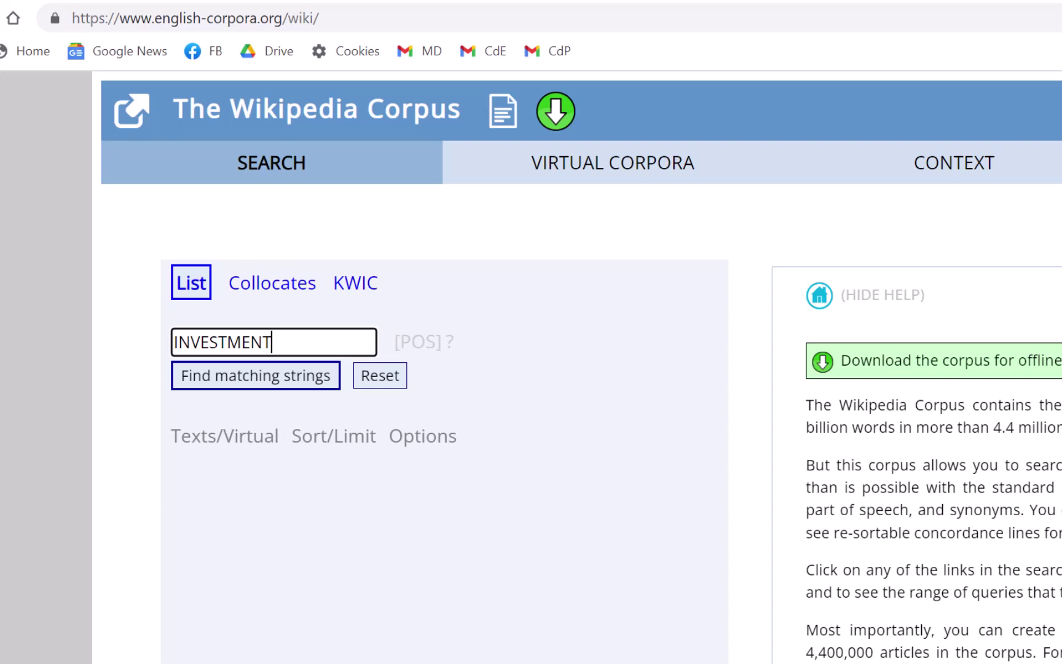
Choose FIND ARTICLES under Texts/Virtual to list the virtual corpora, including INVESTMENT
click(224, 436)
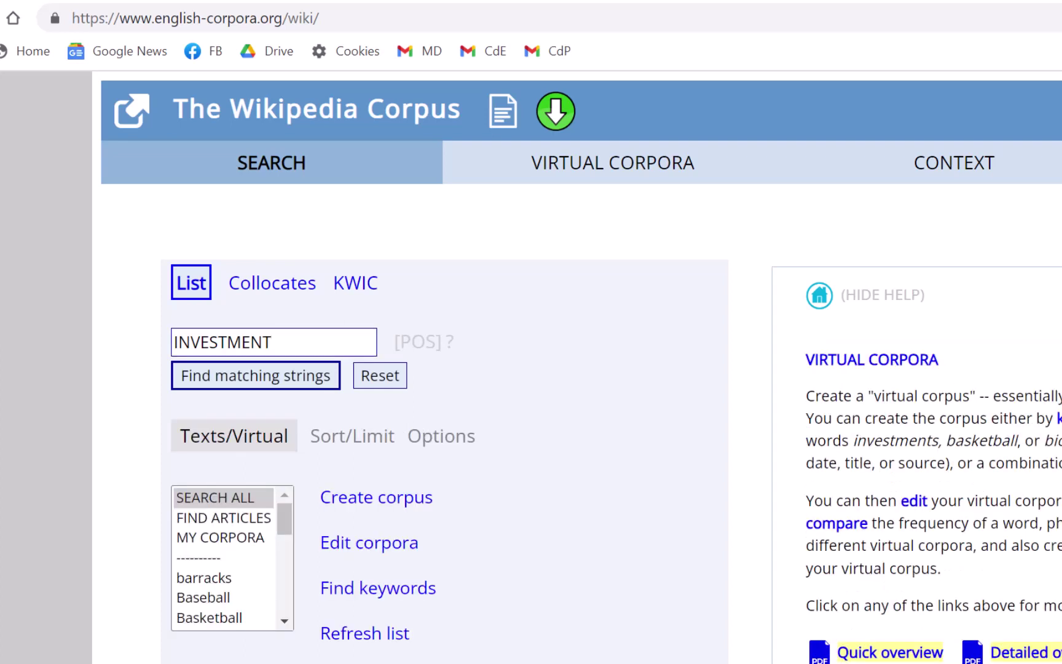
click(224, 518)
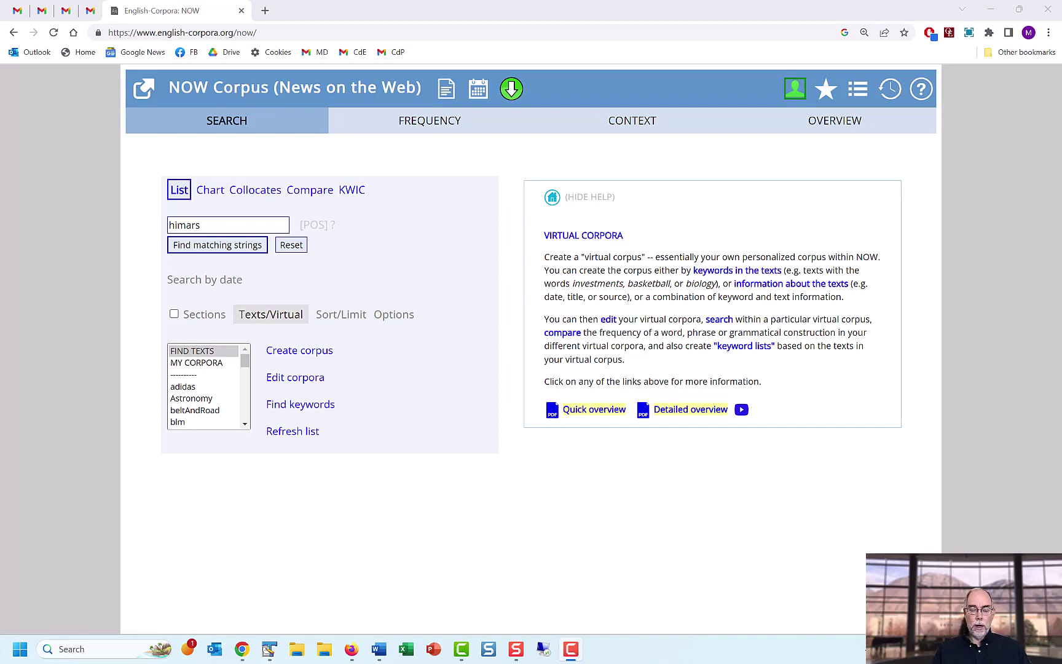
Run the NOW Corpus List search for himars
click(242, 247)
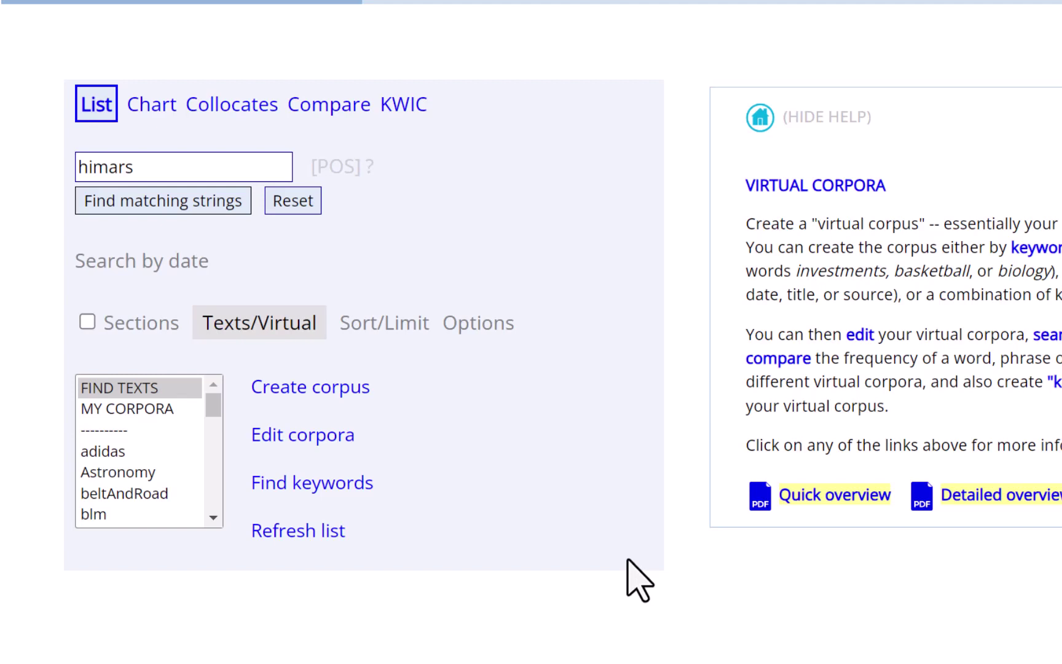
Rerun the himars search sorted by relevance with minimum frequency 5
click(389, 320)
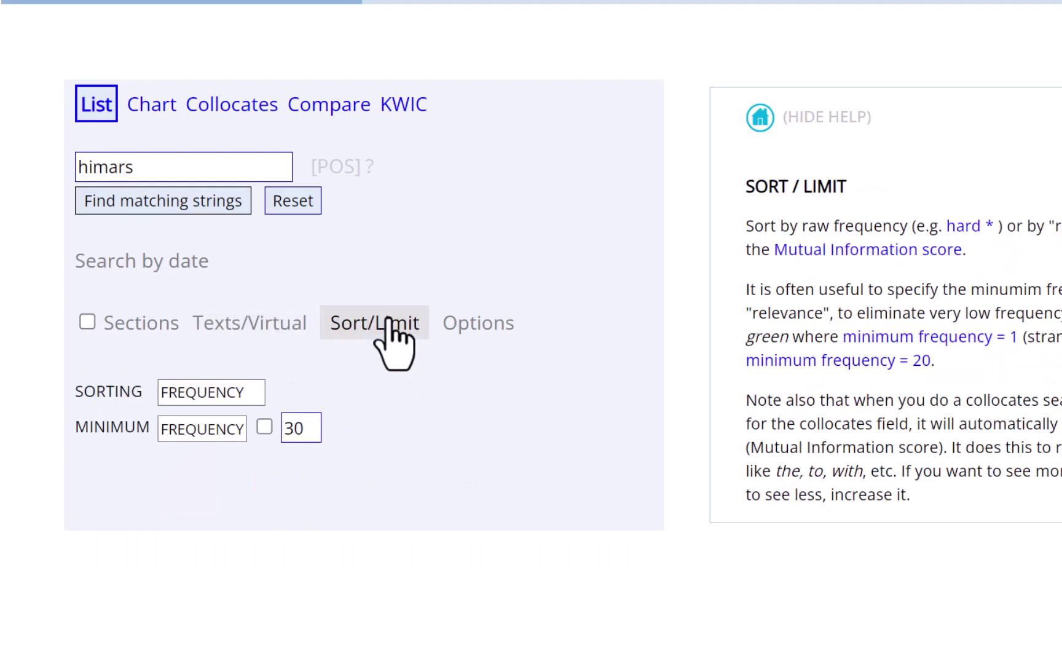
click(209, 392)
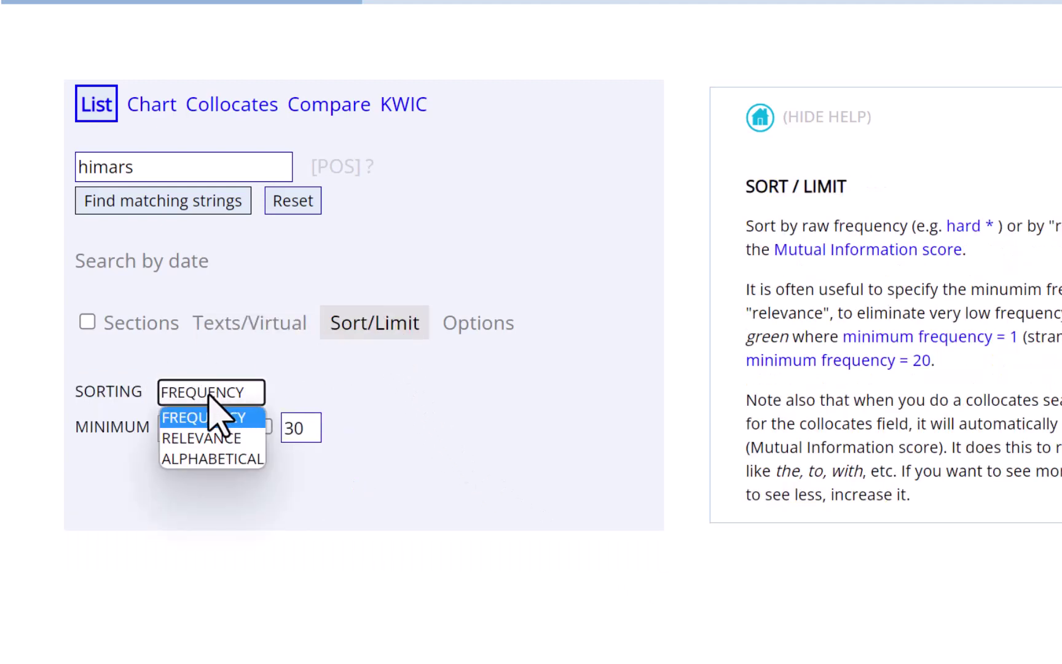
click(209, 437)
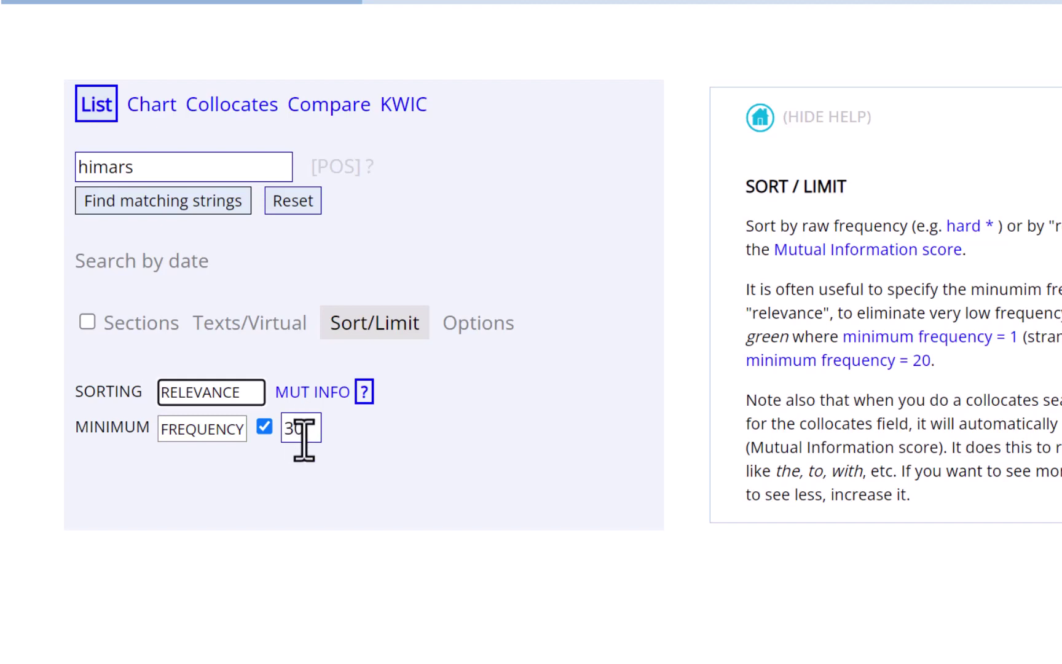
double_click(301, 430)
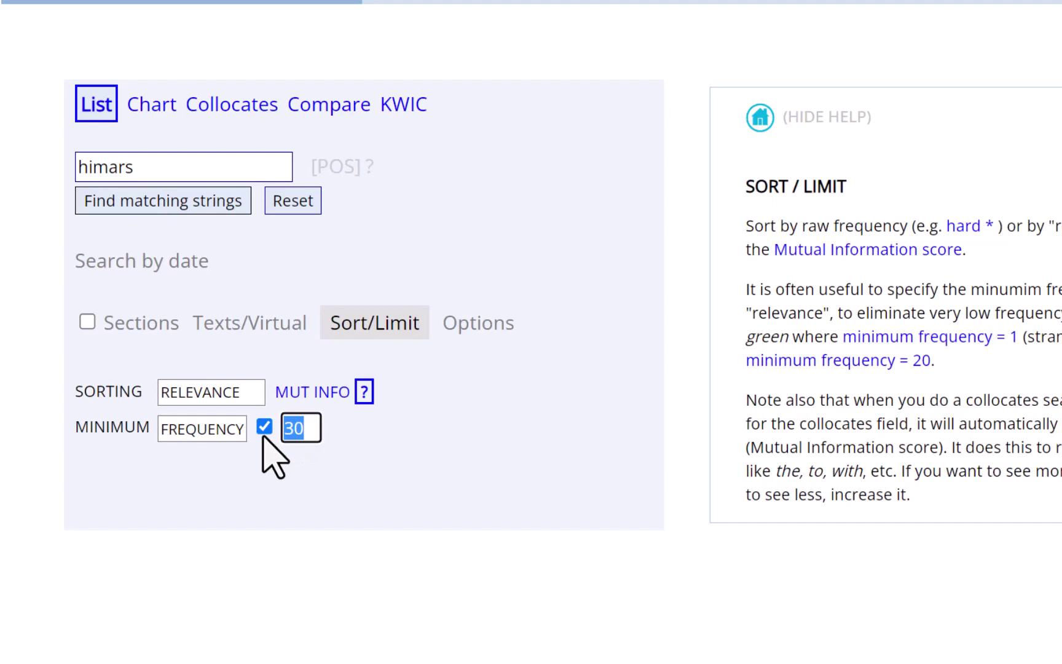
key(BackSpace)
text(5)
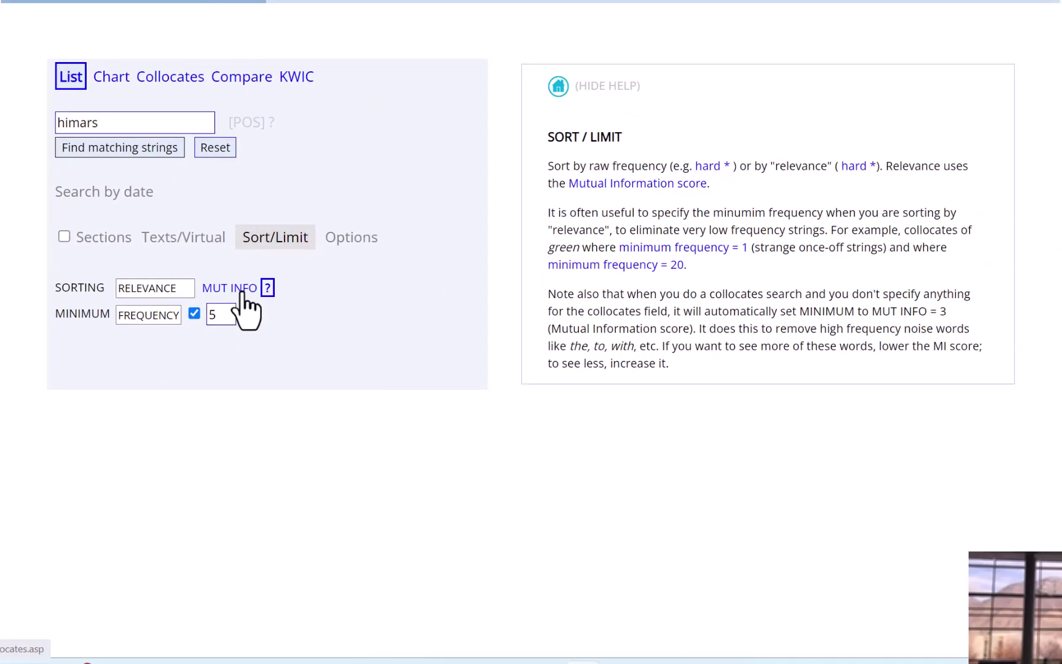
click(94, 151)
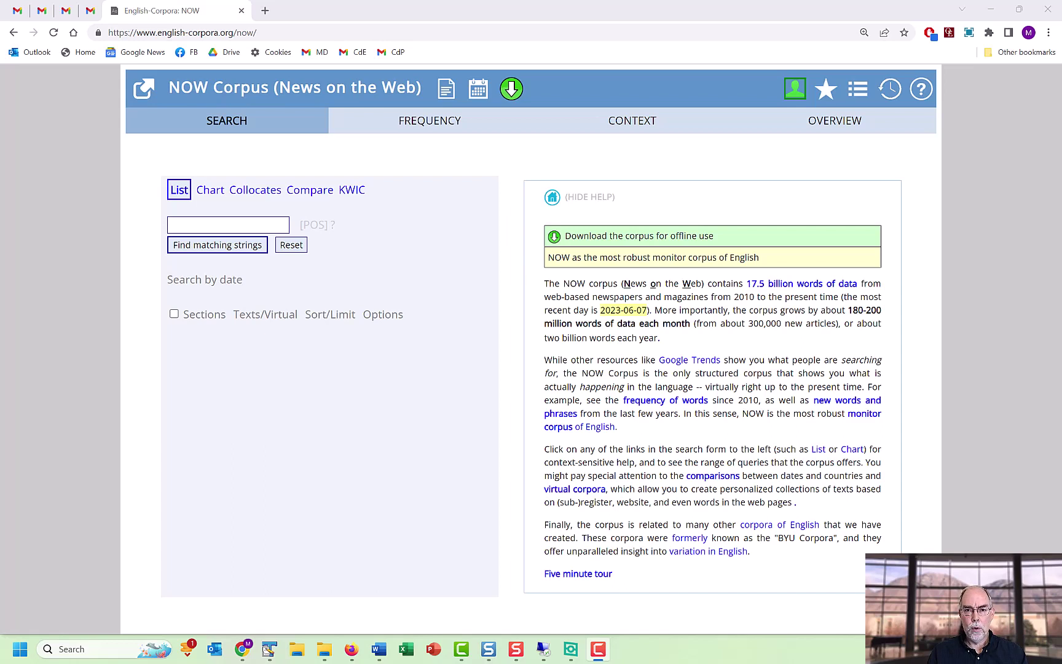
Start a new NOW virtual corpus from Texts/Virtual to collect Guardian Ukraine articles, February–April 2022
click(271, 316)
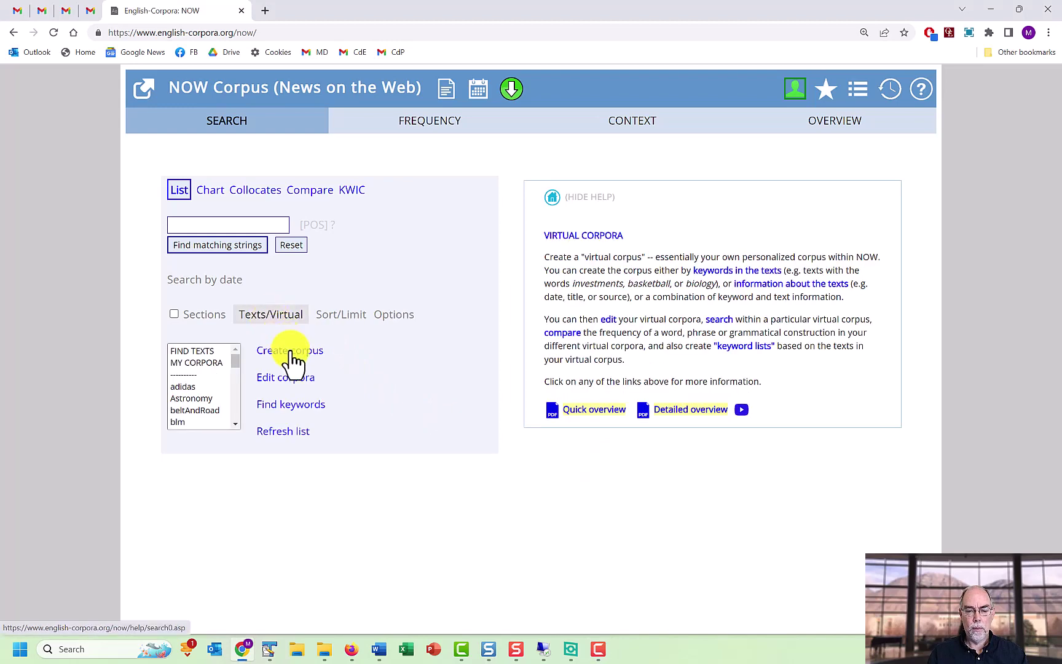
click(290, 351)
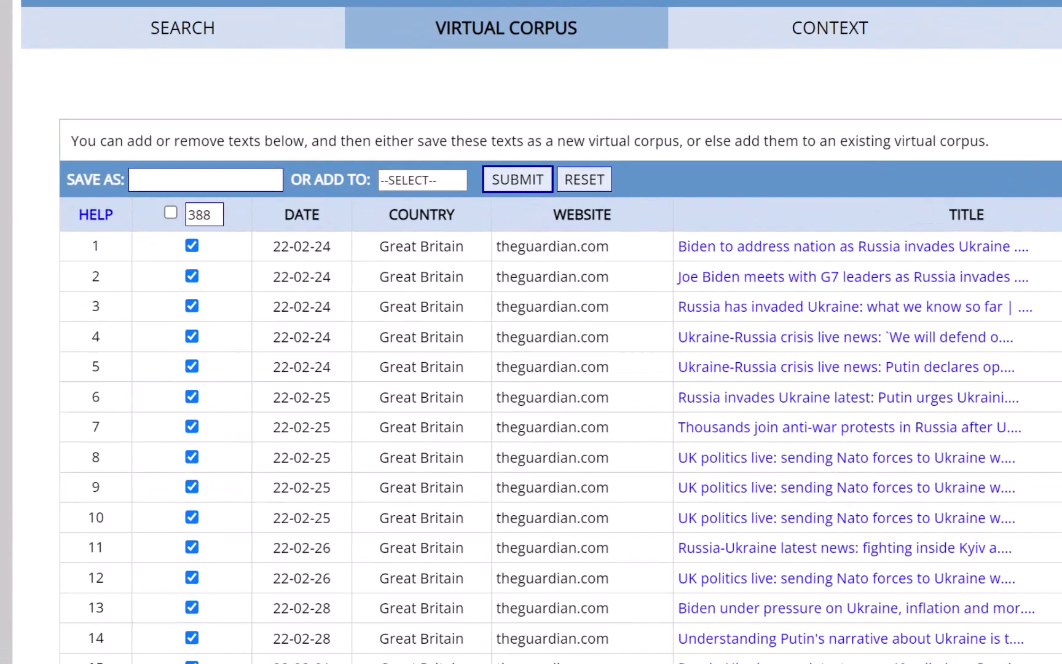
Save the 388 Guardian texts as virtual corpus 'ukraine_guardian' and review the corpora table
click(240, 214)
text(ukraine_guardian)
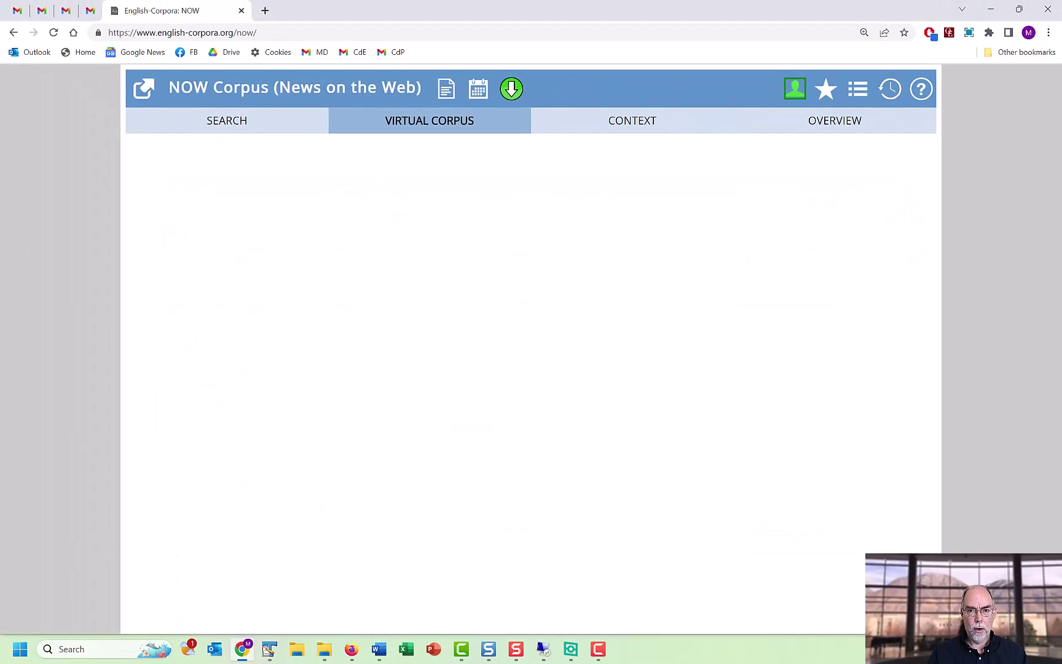
scroll(571, 391, down, 1)
scroll(531, 369, down, 3)
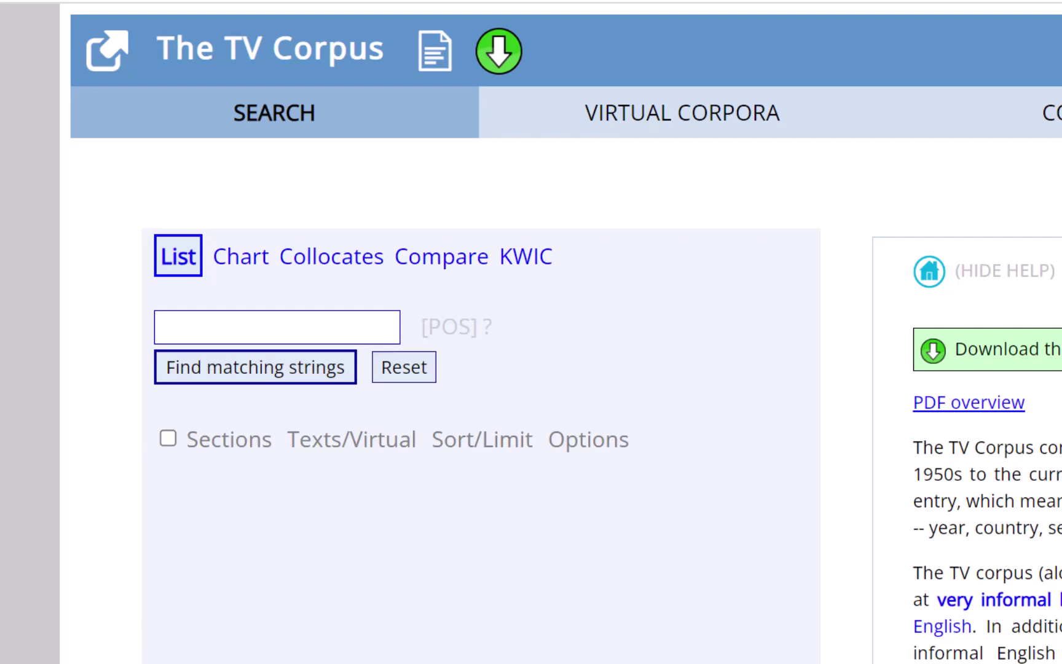
Start a TV Corpus virtual corpus filtered by series title *star trek*
click(357, 438)
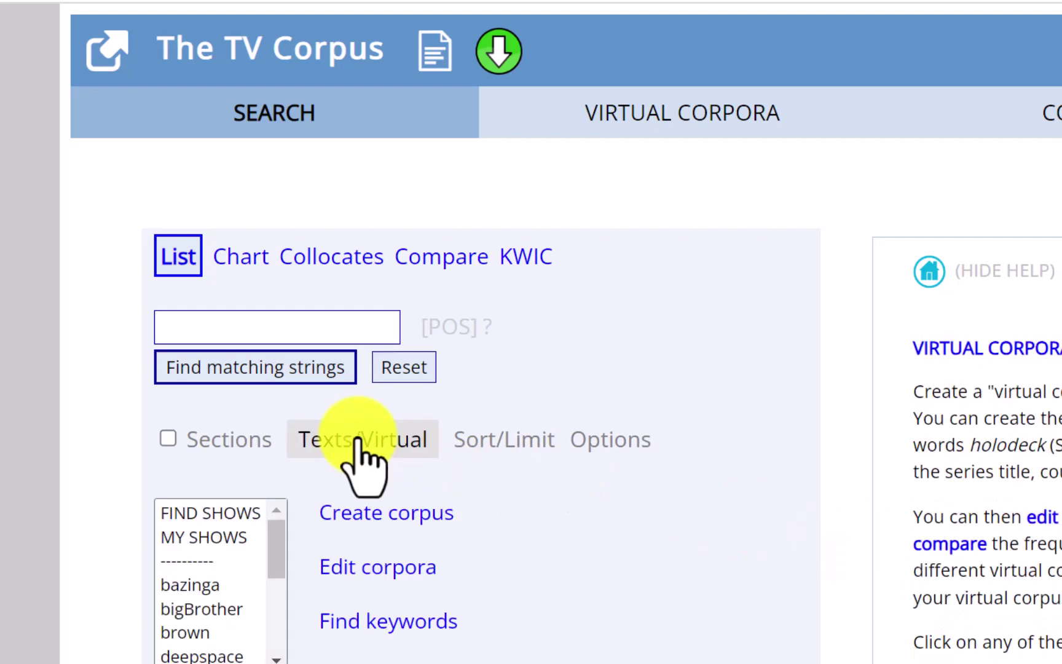
click(386, 513)
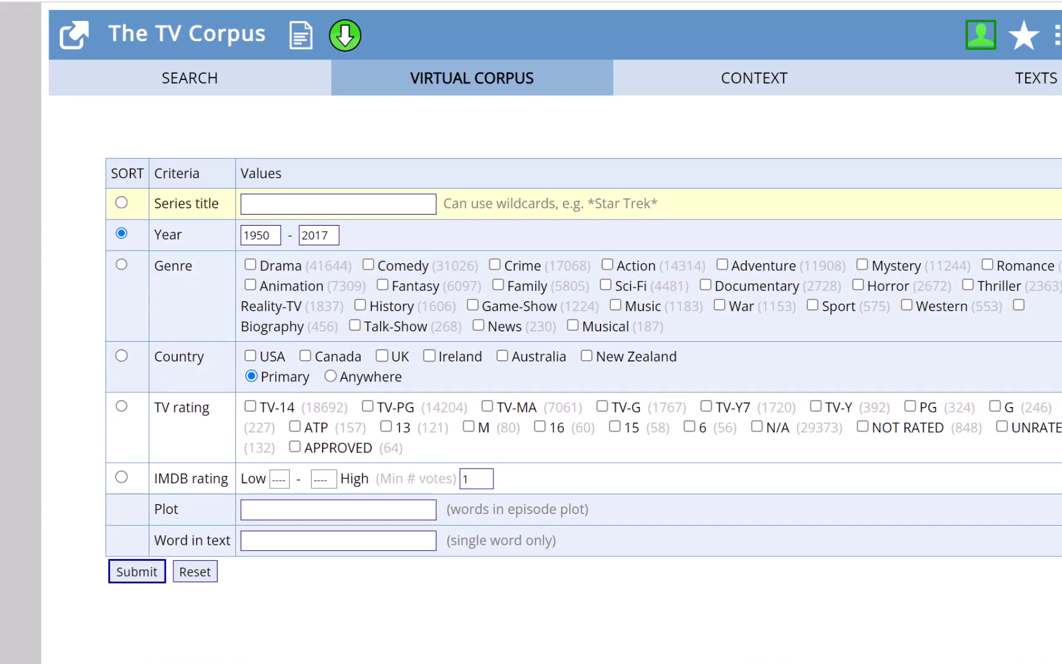
click(338, 203)
text(*star trek*)
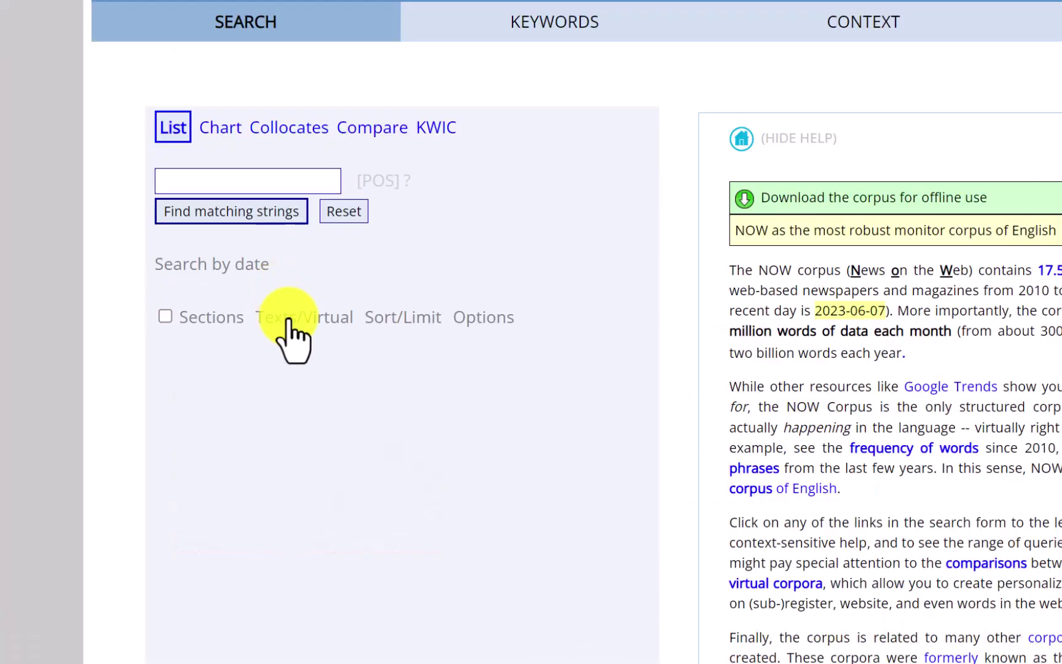
List noun keywords for the HIMARS virtual corpus and view example lines for LAUNCHER
click(287, 319)
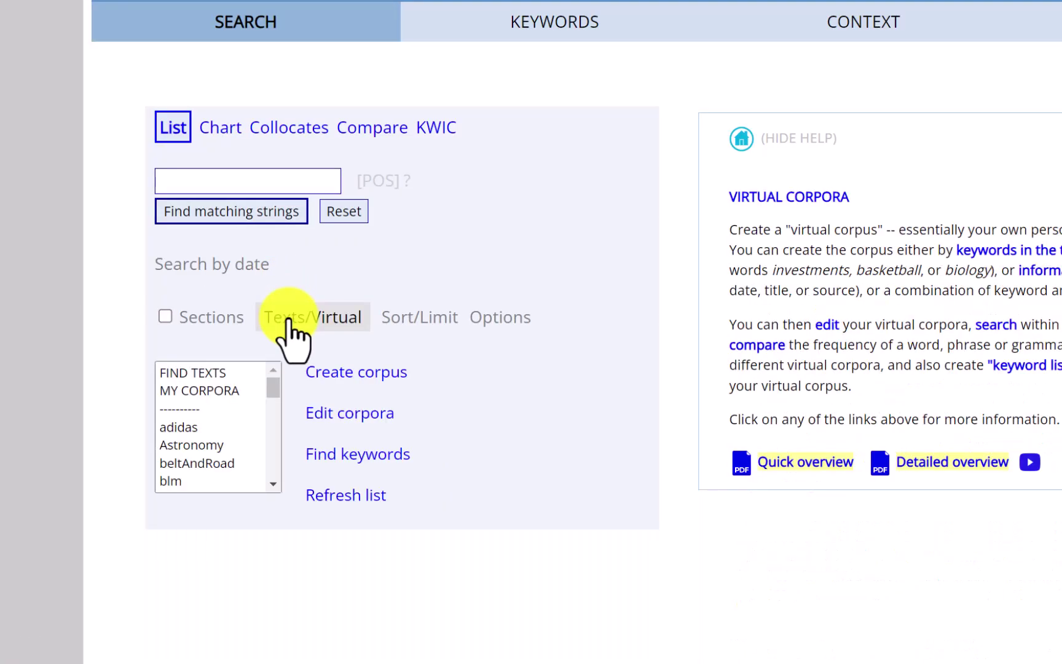
click(351, 463)
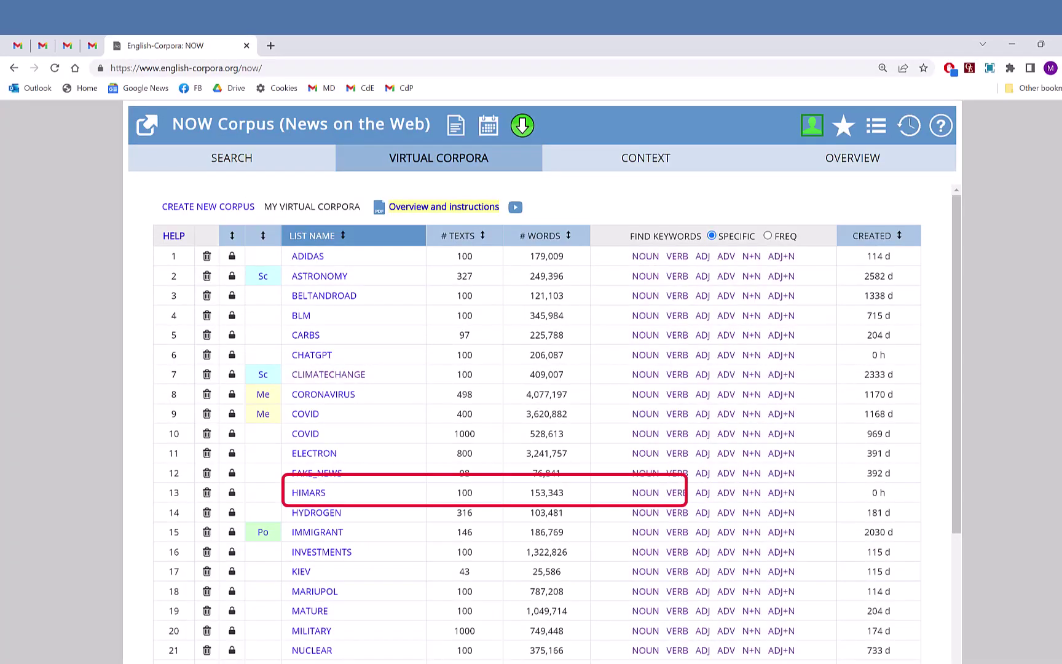
click(644, 495)
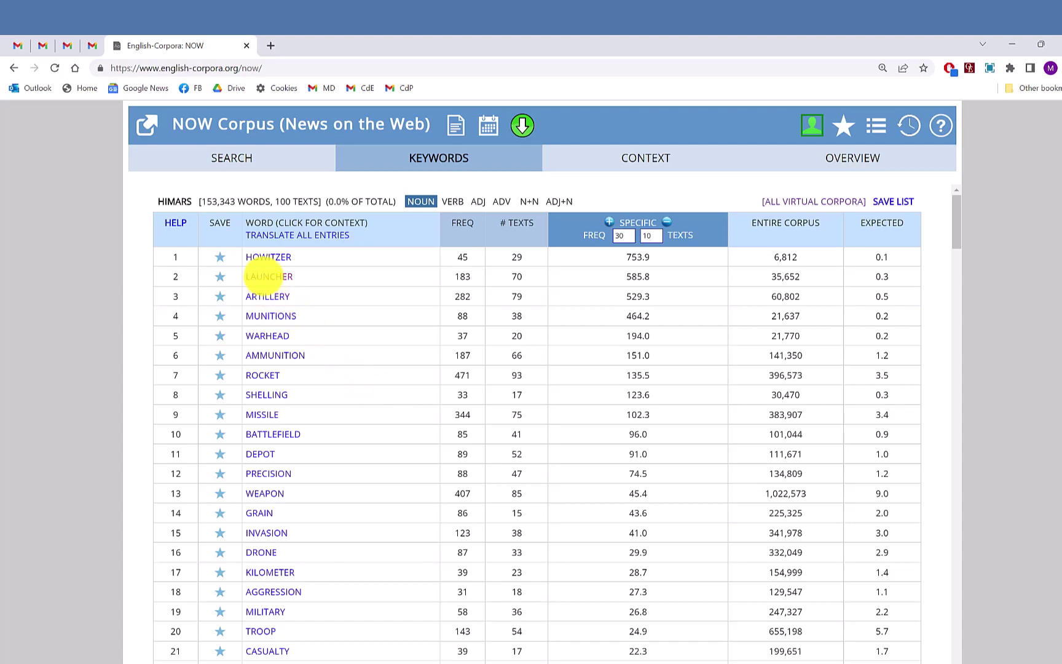
click(264, 276)
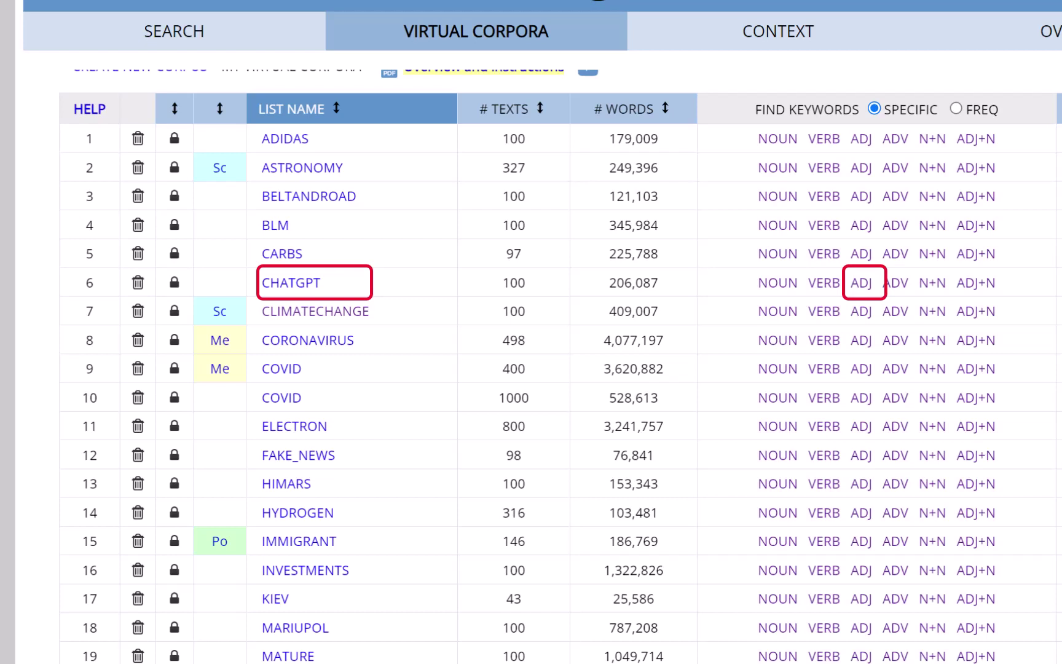
Scroll up the virtual corpora list before moving to the Wikipedia Corpus
scroll(560, 365, up, 1)
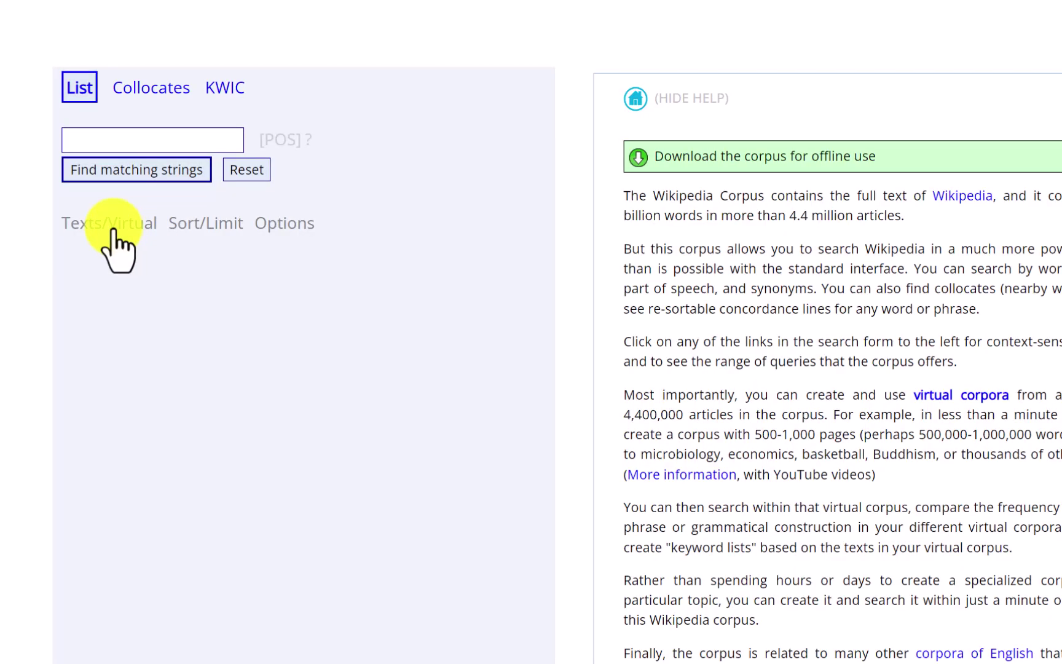
Show noun keywords for the INVESTMENT virtual corpus, led by BUYOUT, INVESTOR and SUBPRIME
click(114, 224)
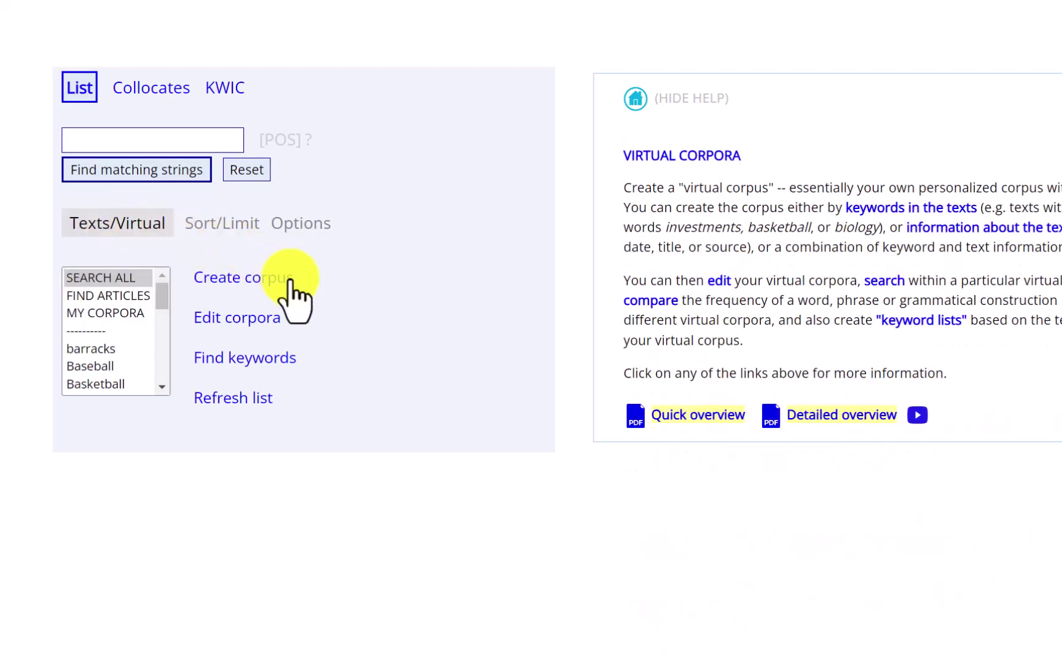
click(222, 358)
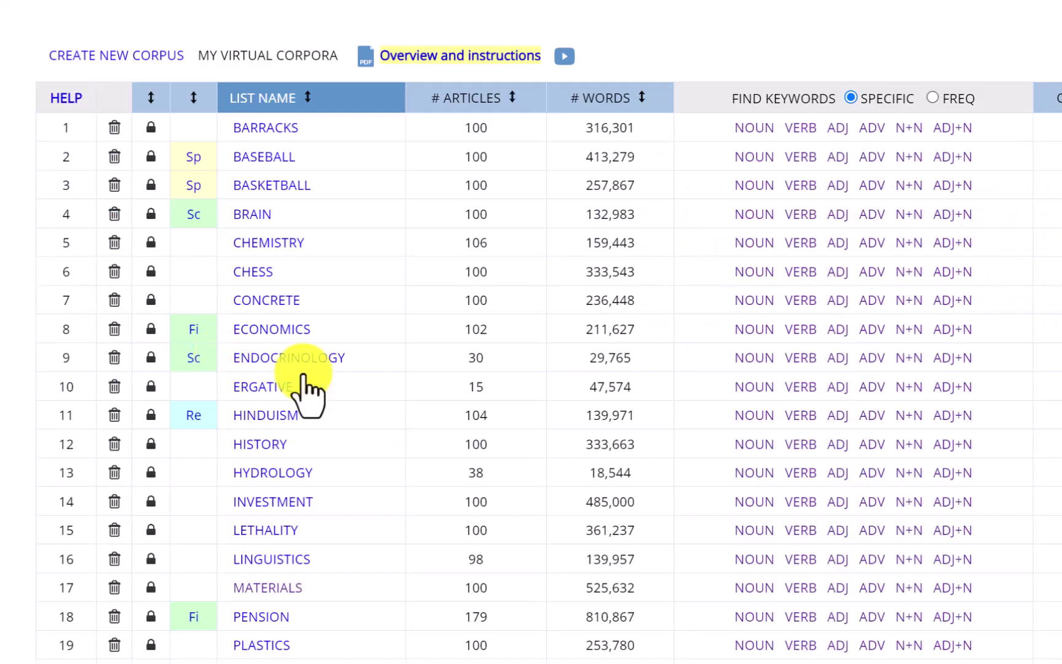
scroll(754, 510, up, 1)
click(754, 502)
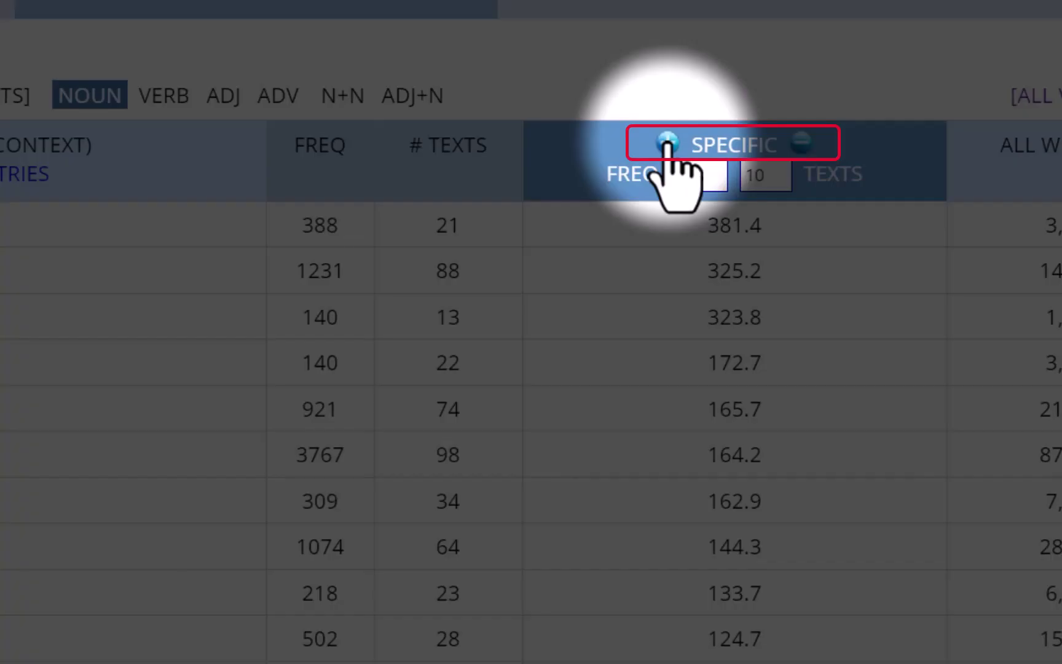
Lower the INVESTMENT keyword minimums to frequency 28 and 2 texts, then reload the list
click(709, 77)
click(728, 150)
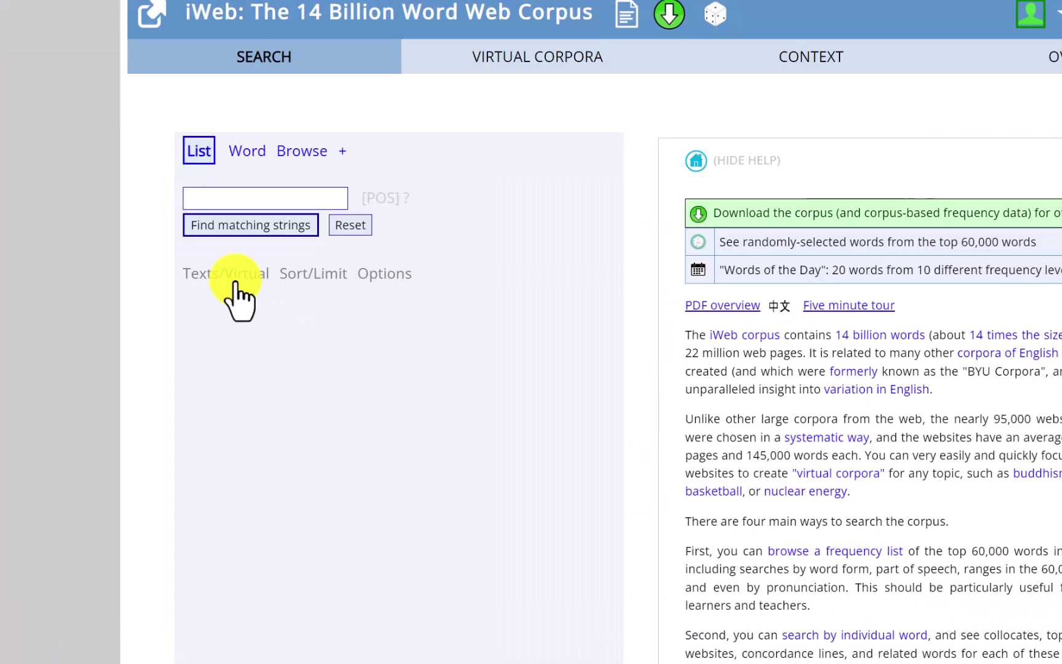
Bring up the iWeb table of saved virtual corpora for keyword extraction
click(196, 283)
click(222, 277)
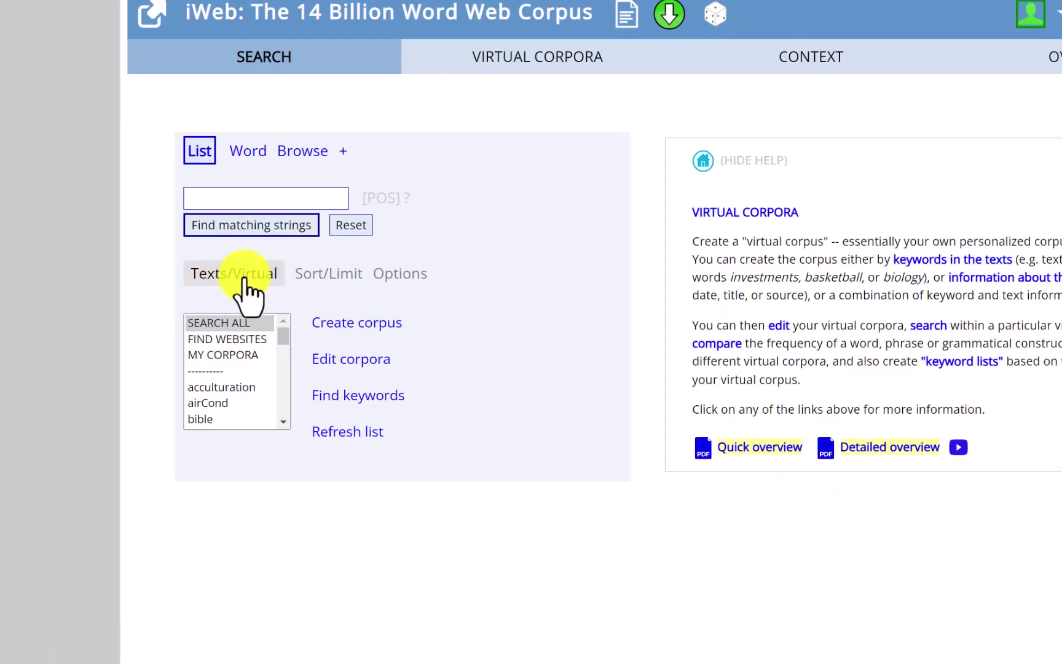
click(355, 396)
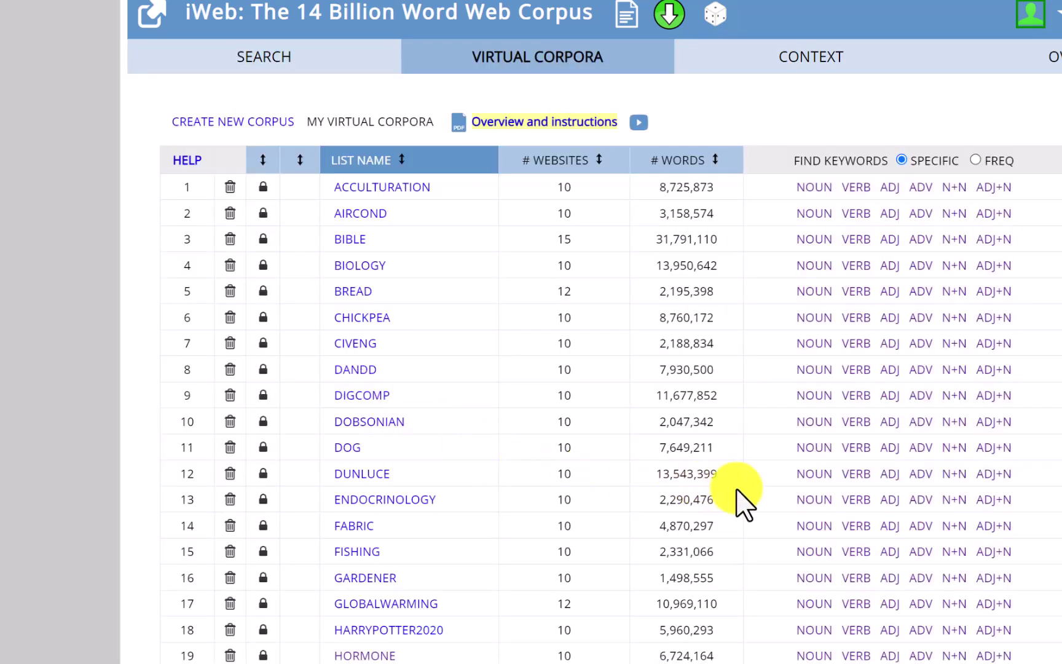
List ENDOCRINOLOGY noun keywords and open the full word page for ADENOMA
click(815, 499)
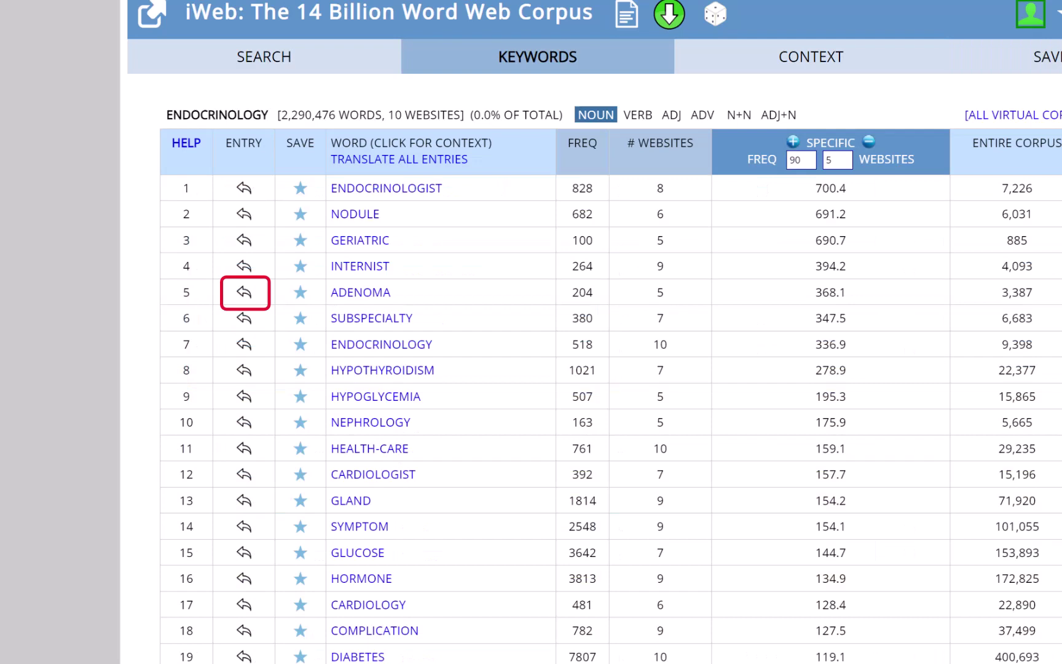
click(244, 292)
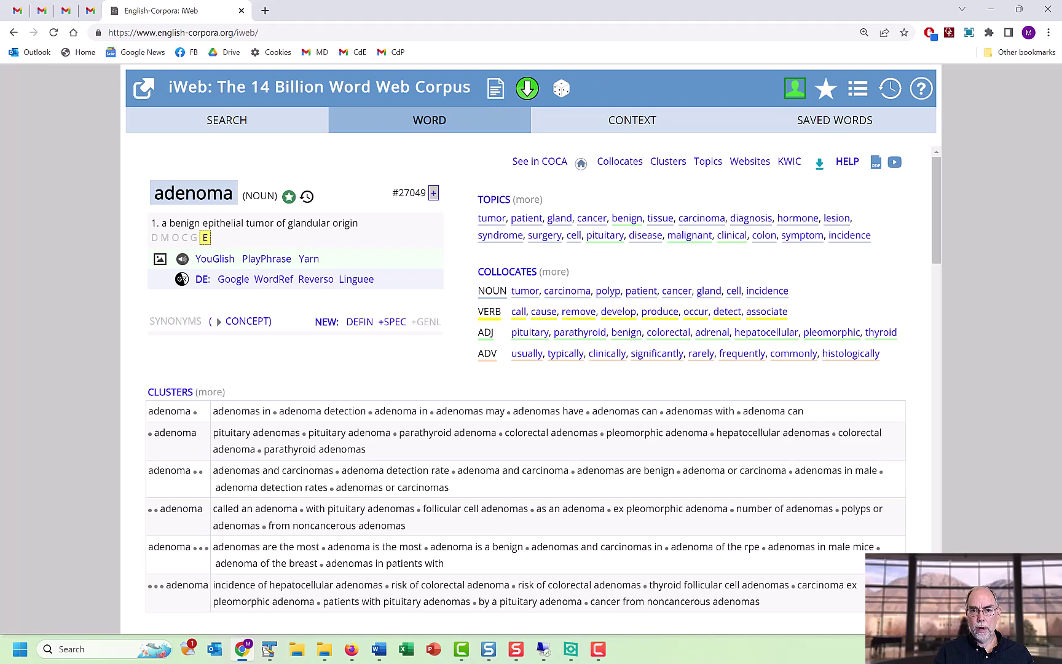
Browse the adenoma page's topics, collocates and clusters
scroll(543, 391, down, 1)
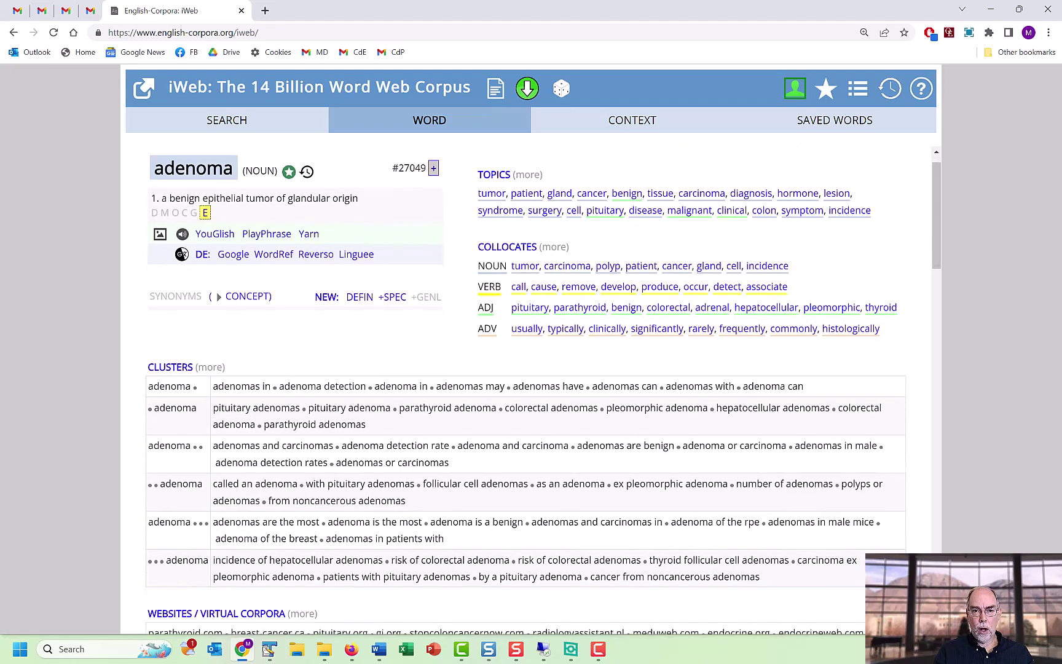
scroll(525, 392, down, 1)
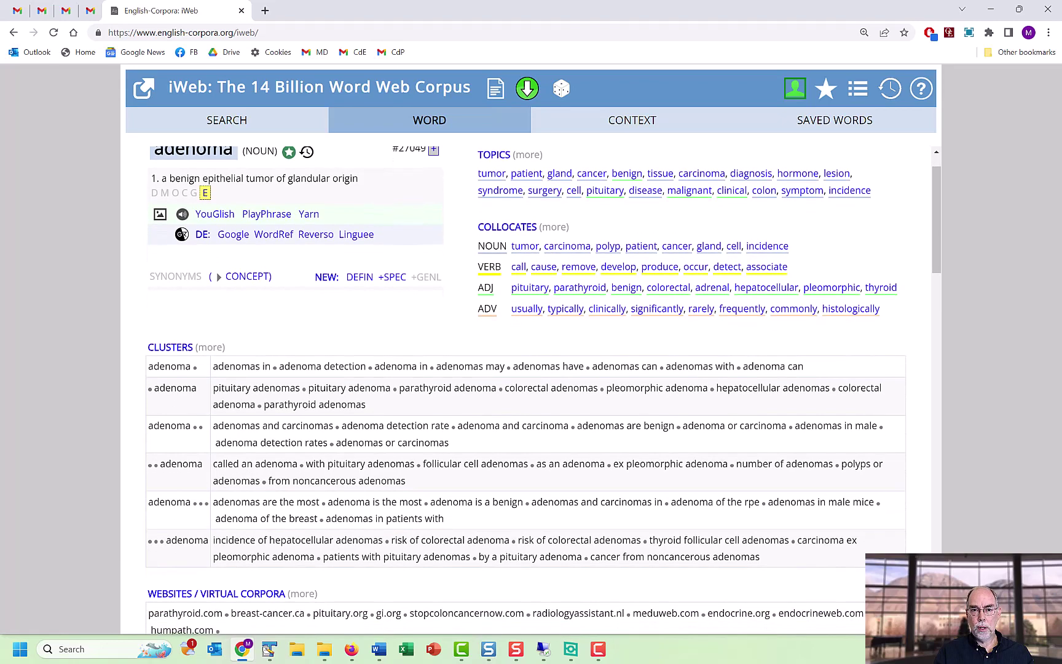
scroll(525, 391, up, 2)
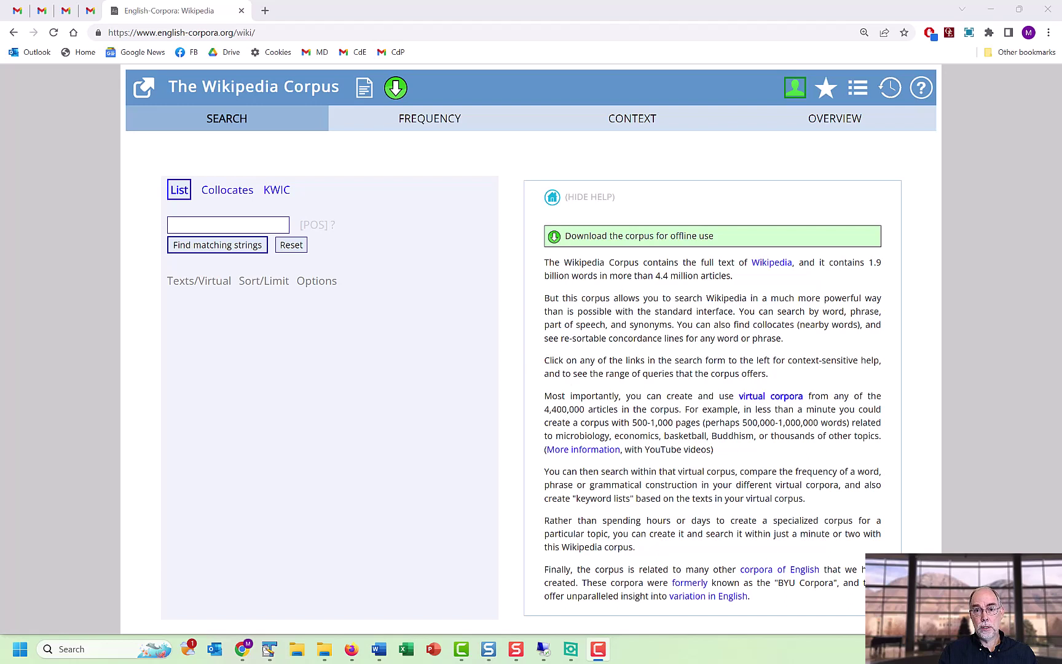
Search the whole Wikipedia Corpus for the pattern 'short NOUN'
click(227, 225)
text(short NOUN)
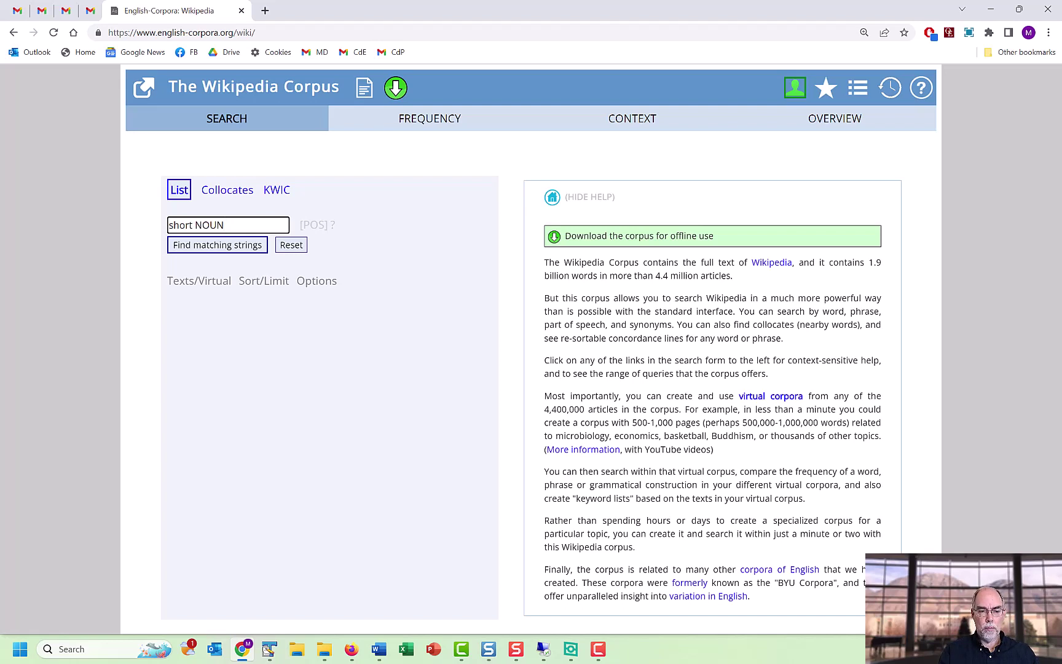
key(Return)
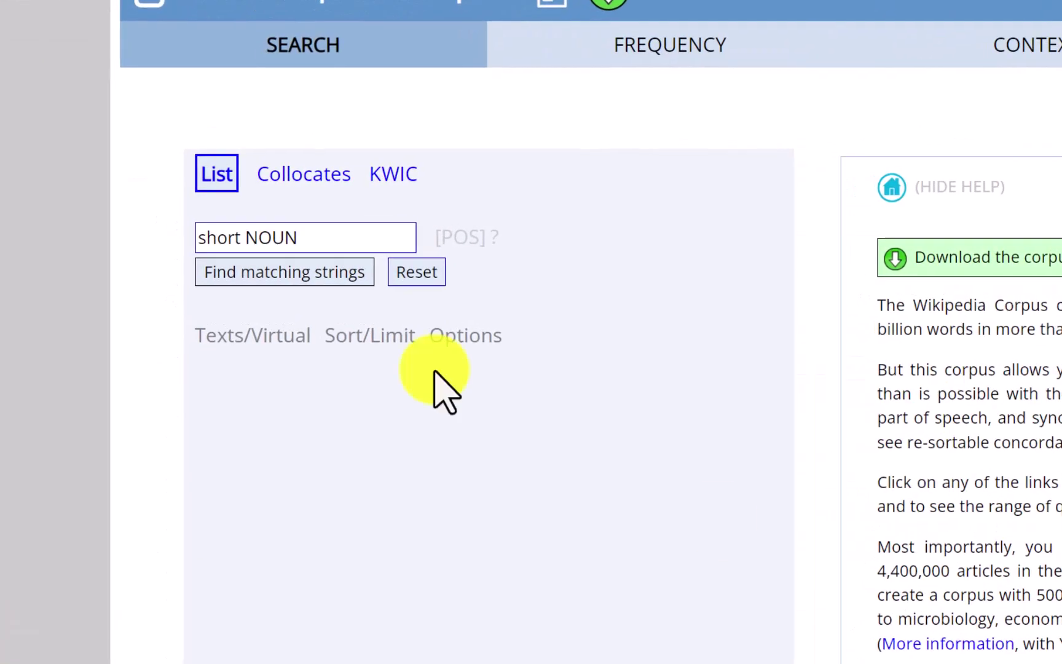
Rerun 'short NOUN' within the INVESTMENT virtual corpus only and view SHORT TERM contexts
click(251, 335)
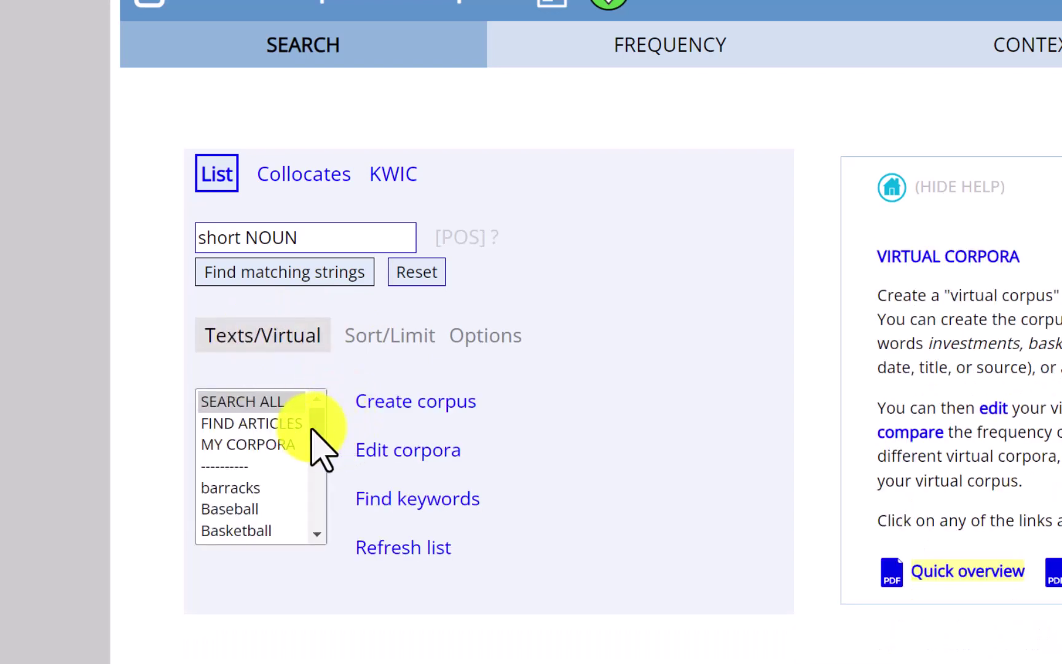
drag(312, 431, 316, 484)
click(249, 513)
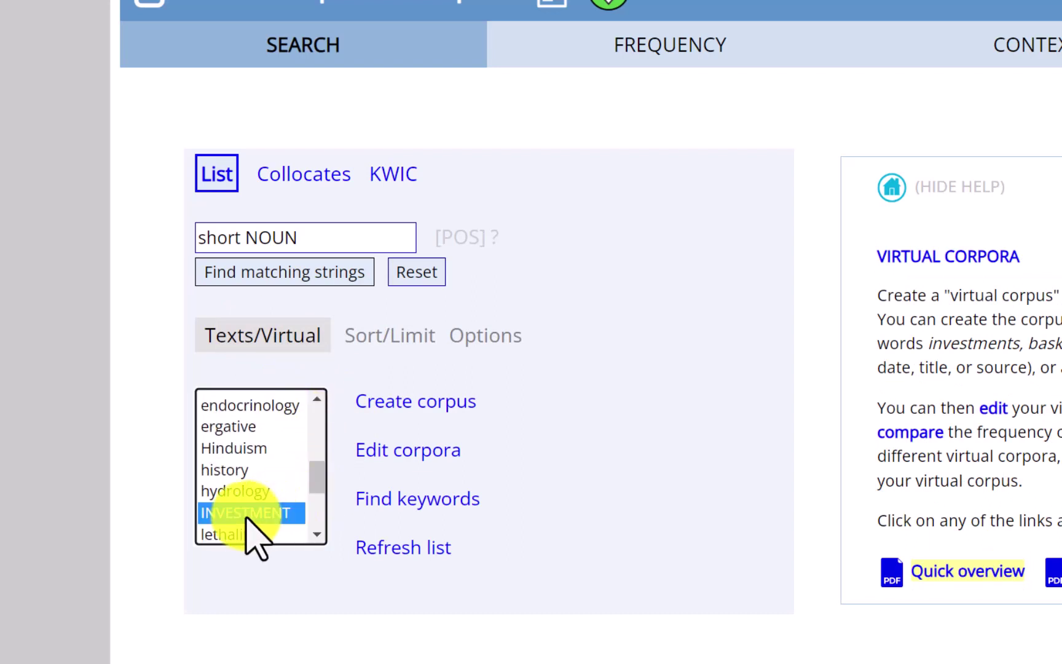
click(257, 274)
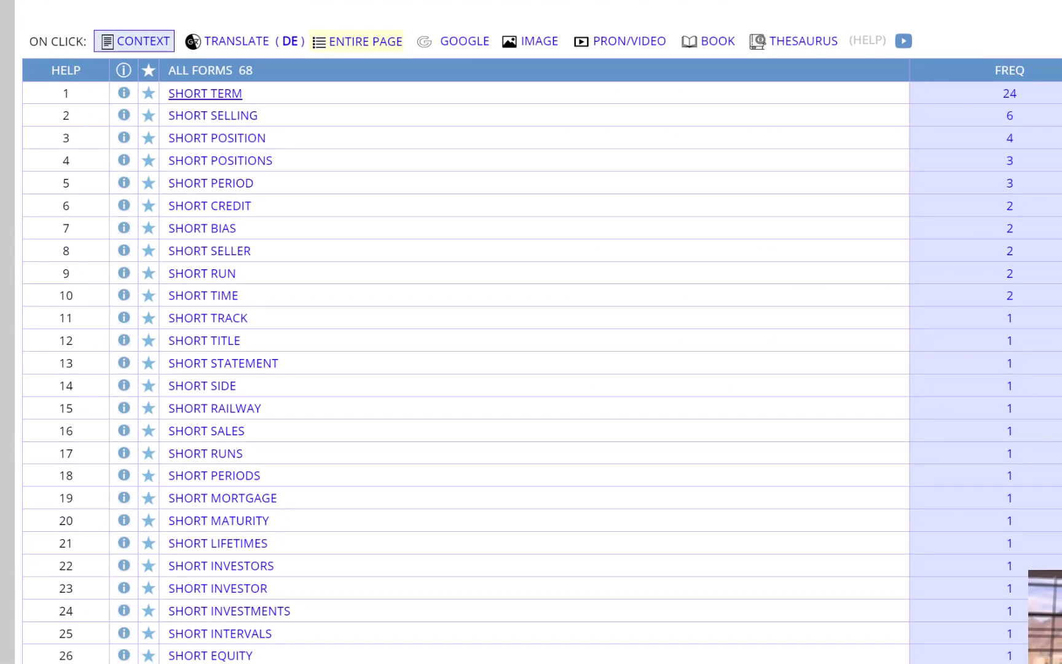
click(205, 93)
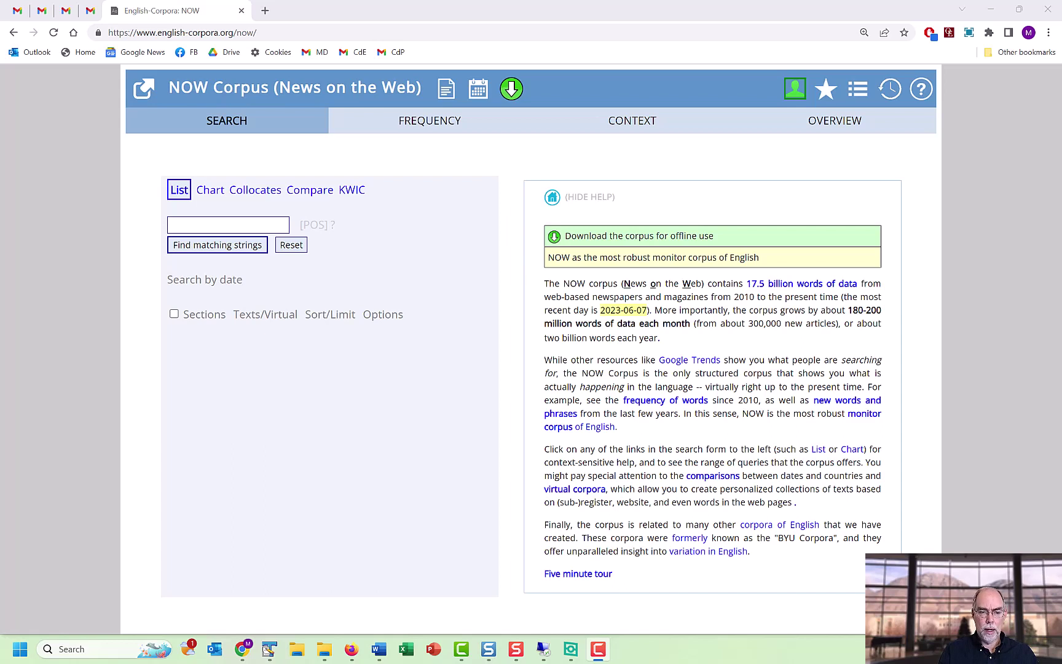
Search the NOW Corpus for the pasted query 'NOUN MODEL'
click(228, 224)
text(NOUN MODEL)
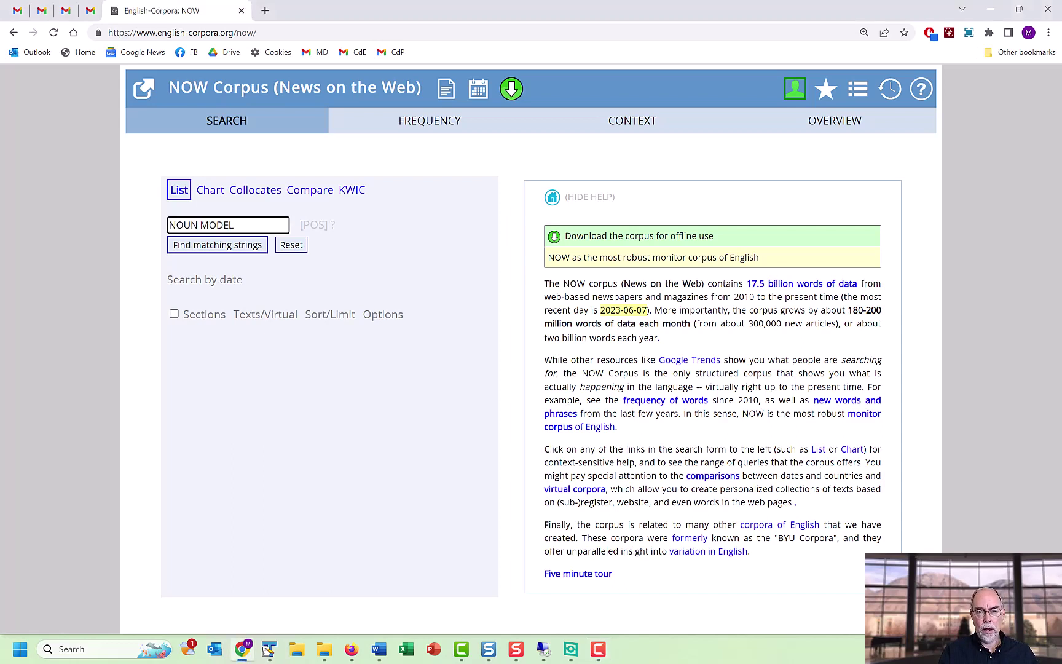
key(Return)
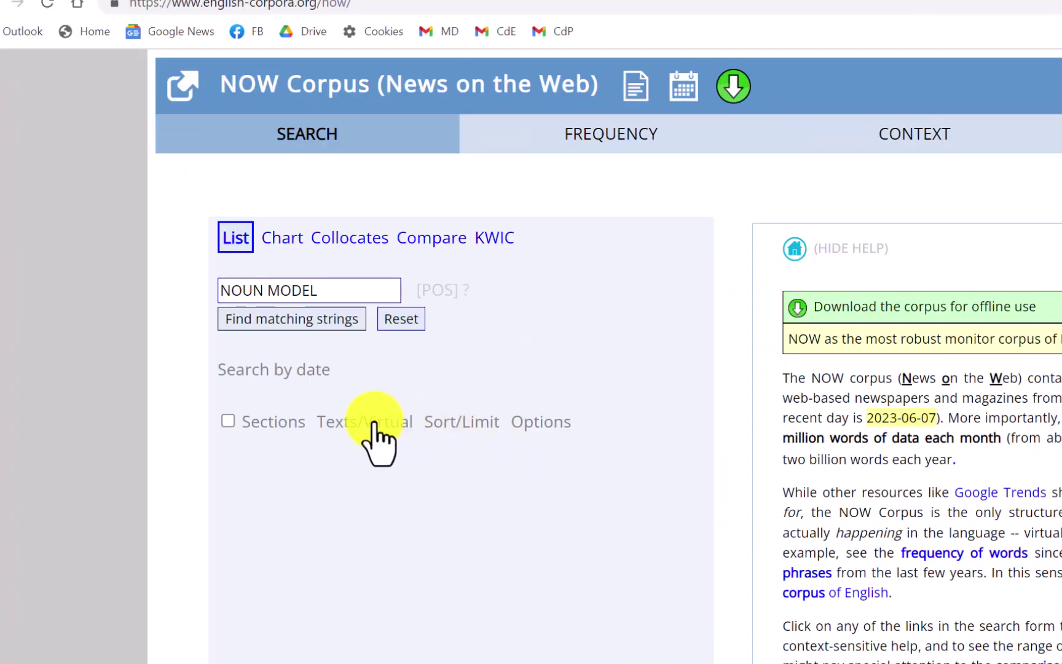
Choose the chatgpt virtual corpus under Texts/Virtual to limit the search
click(373, 423)
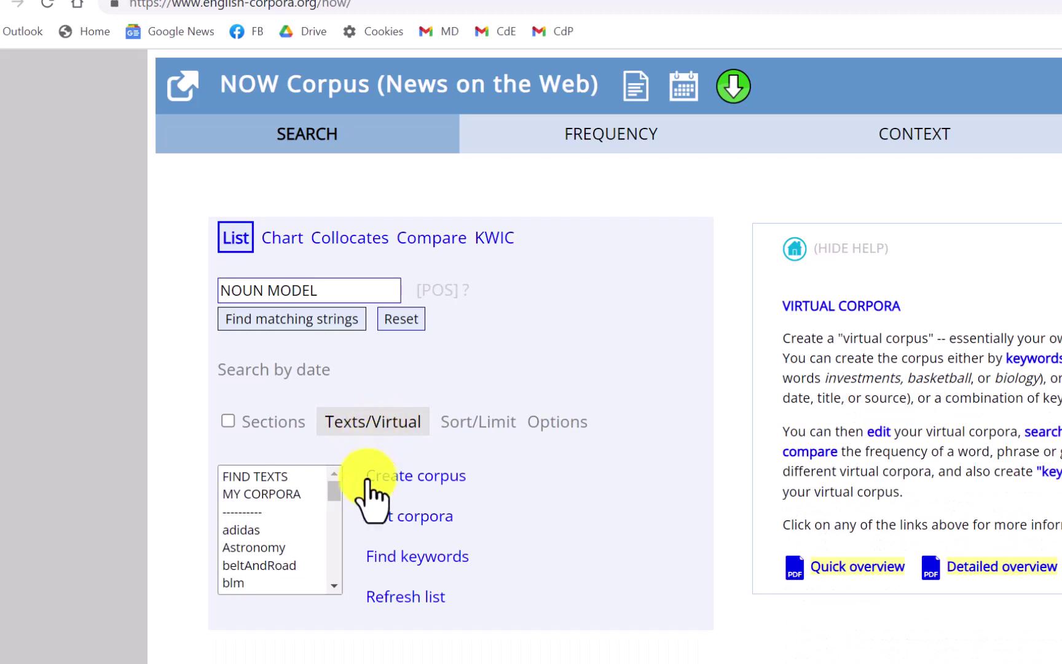
drag(334, 489, 336, 512)
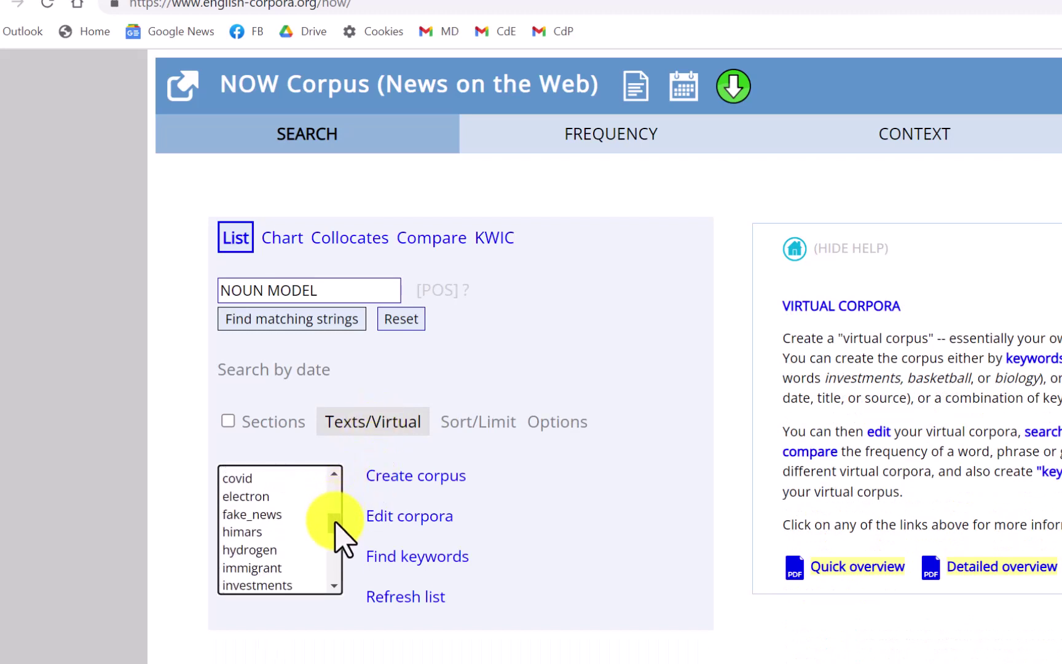
mouse_move(335, 522)
mouse_down()
mouse_move(336, 532)
mouse_move(342, 517)
mouse_up()
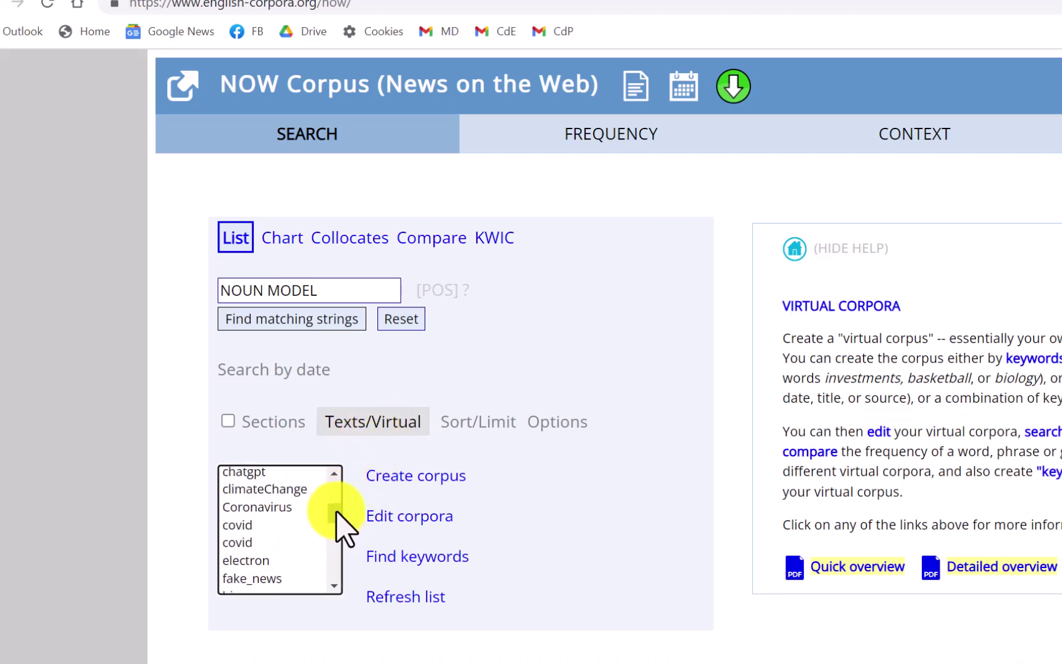
click(264, 474)
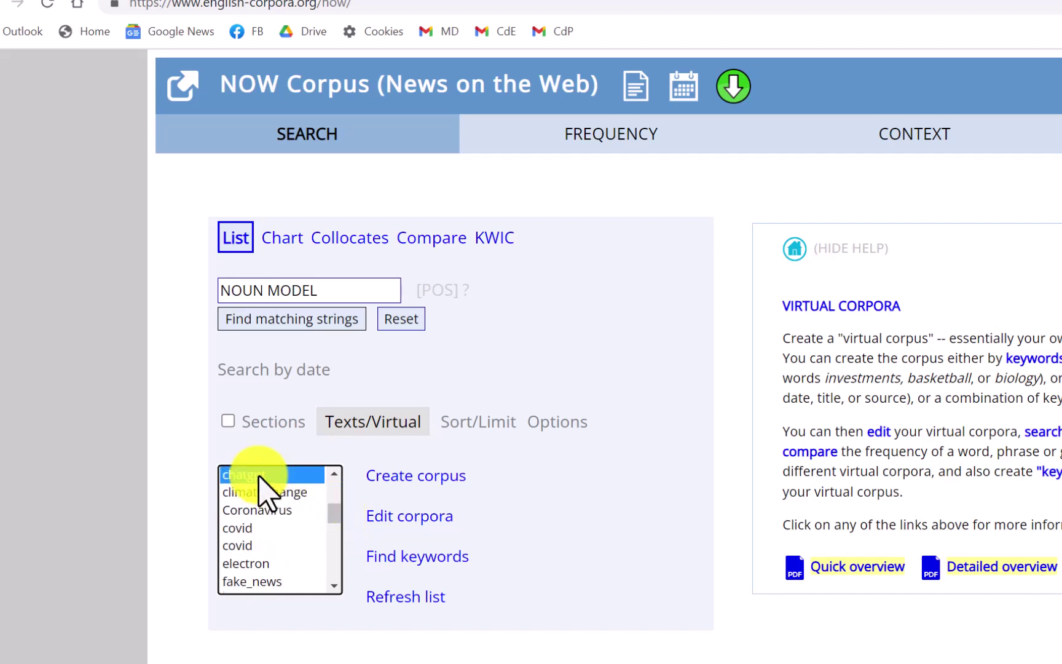
Find matching strings for 'NOUN MODEL' restricted to the chatgpt virtual corpus
click(284, 319)
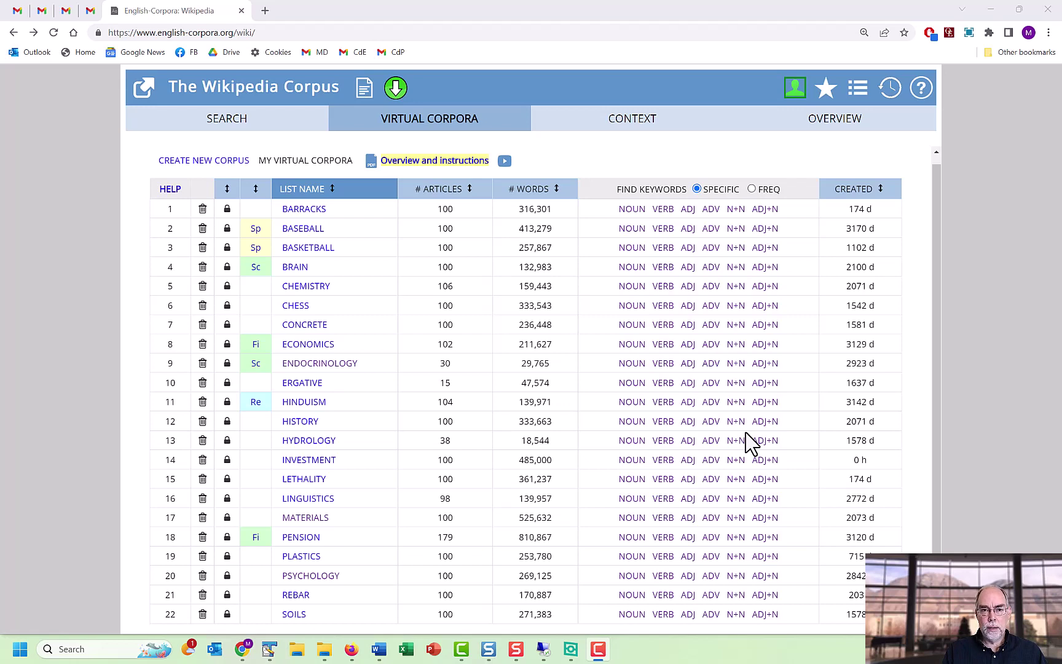
click(326, 368)
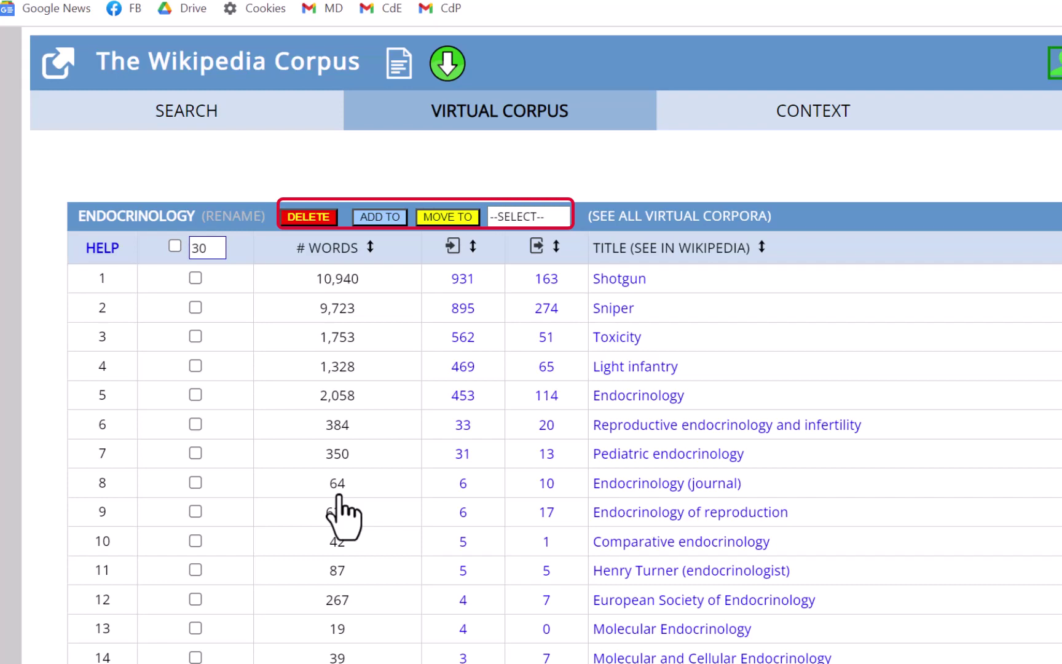
key(alt+Left)
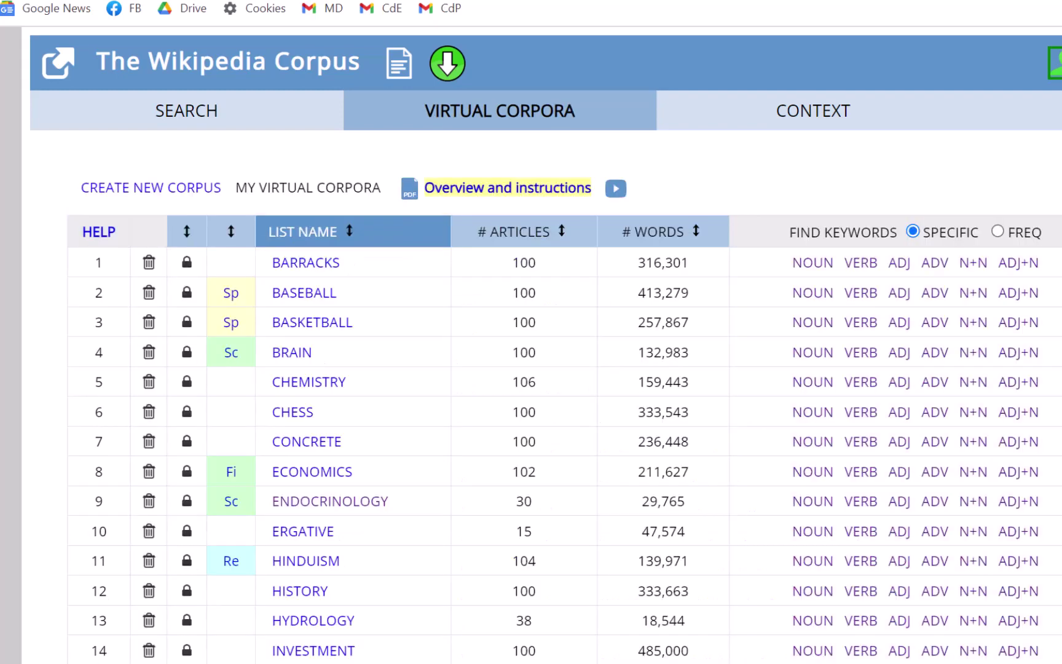